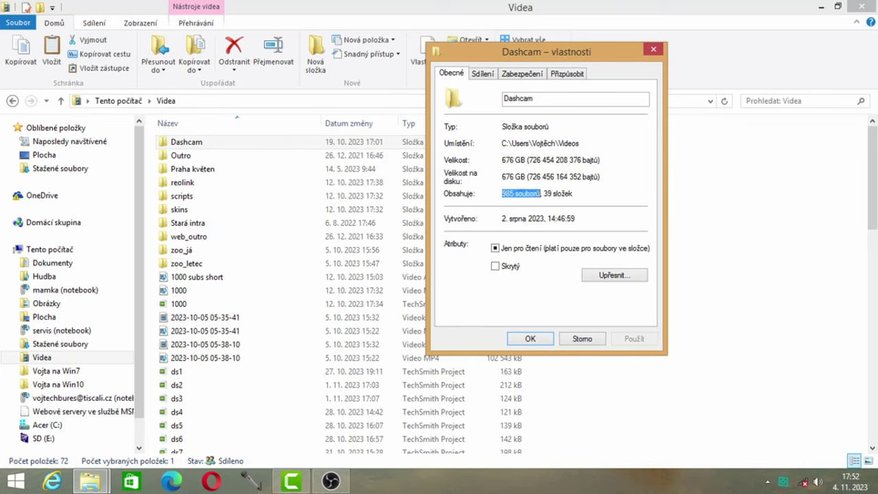
Close the folder properties, open the Dashcam folder and look through its video files down to the LOOP recordings
left_click(582, 339)
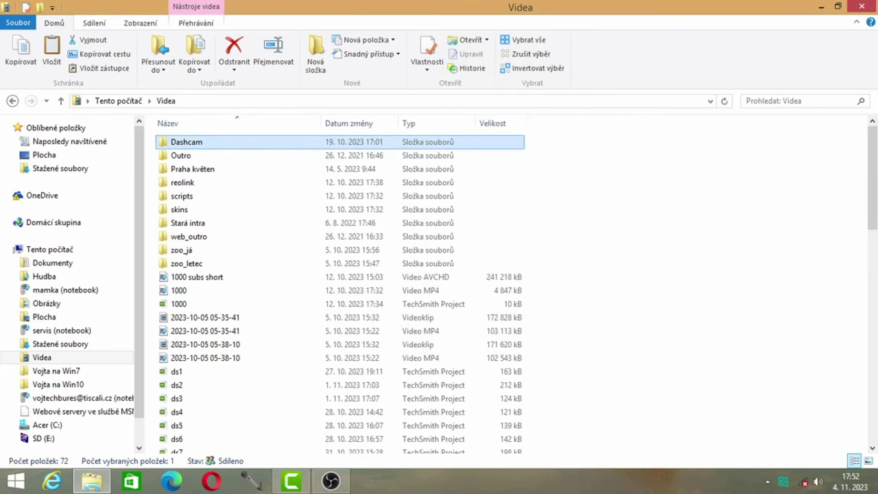
key("Return")
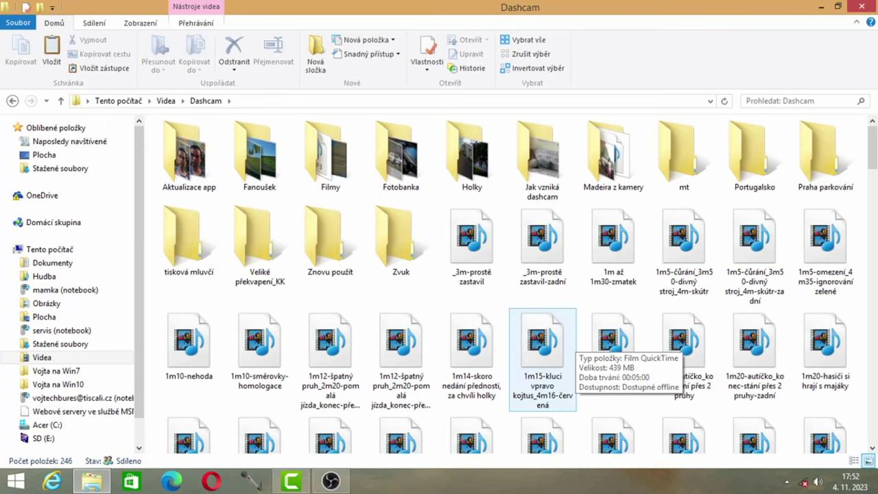
key("Down")
key("Down")
key("Down")
key("Down")
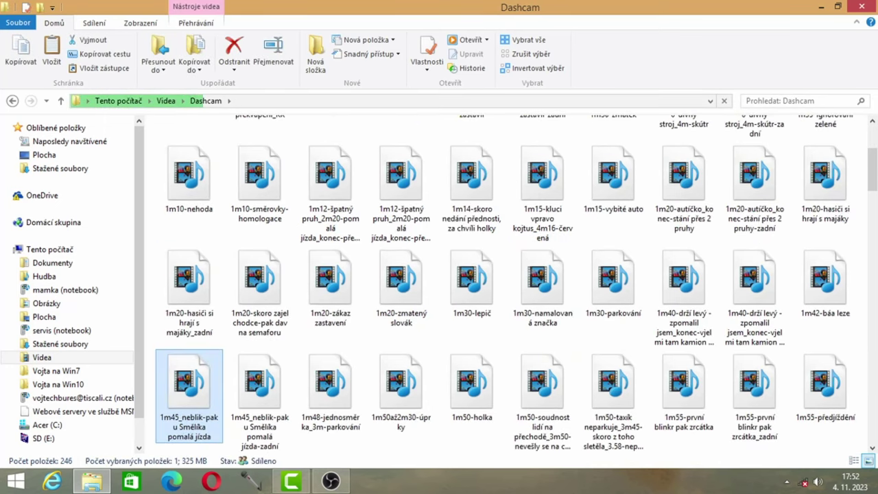
key("Down")
key("Down")
key("Down")
key("Down")
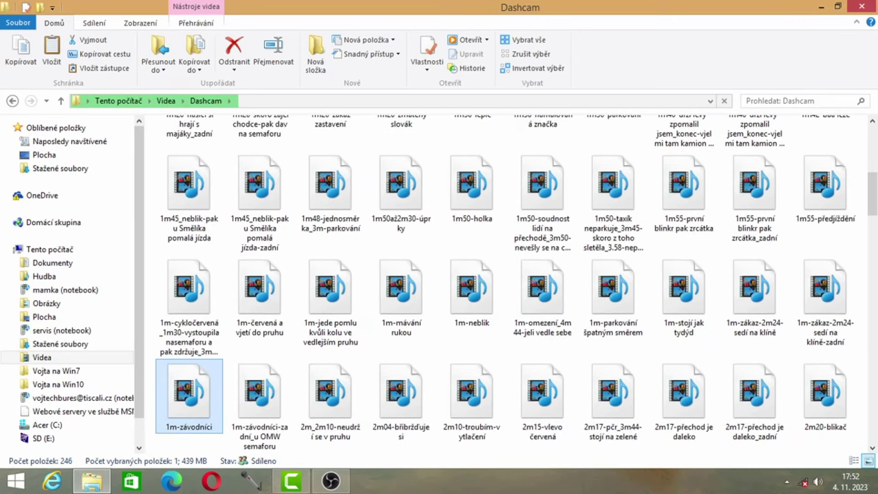
key("Down")
key("Down")
key("Down")
key("Down")
key("Down")
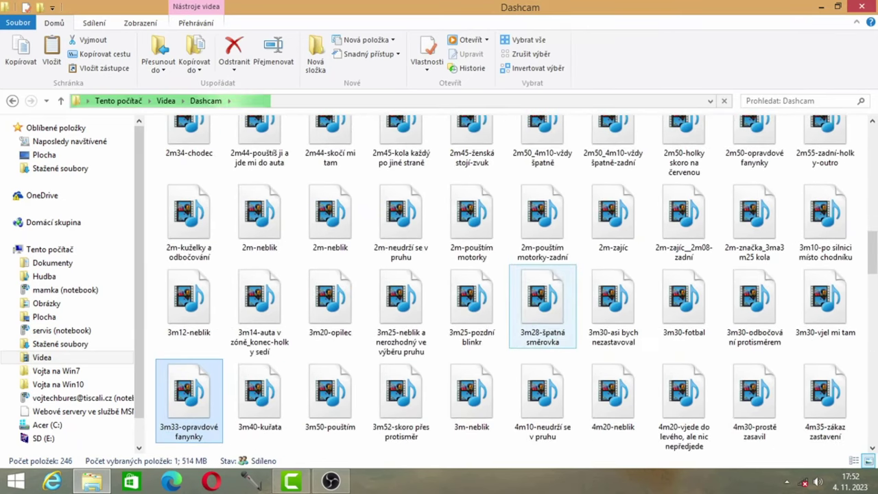
key("Down")
key("Down")
key("Down")
key("Down")
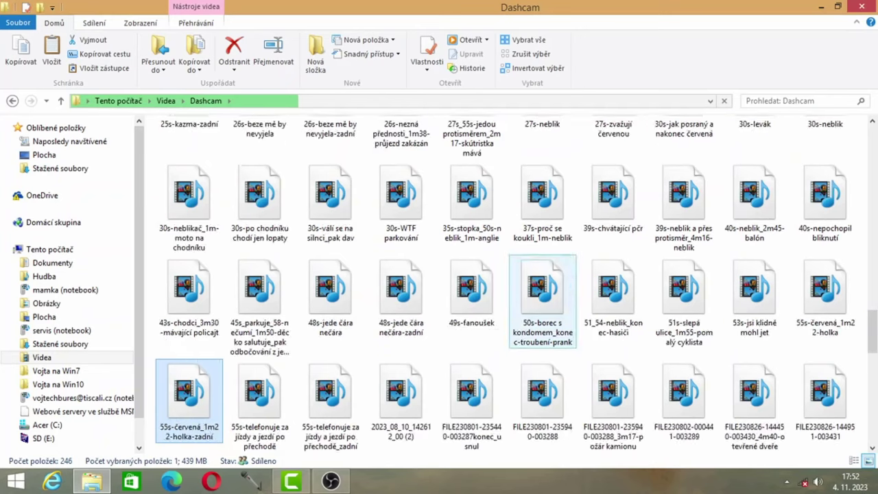
key("Down")
key("Down")
key("Down")
key("Down")
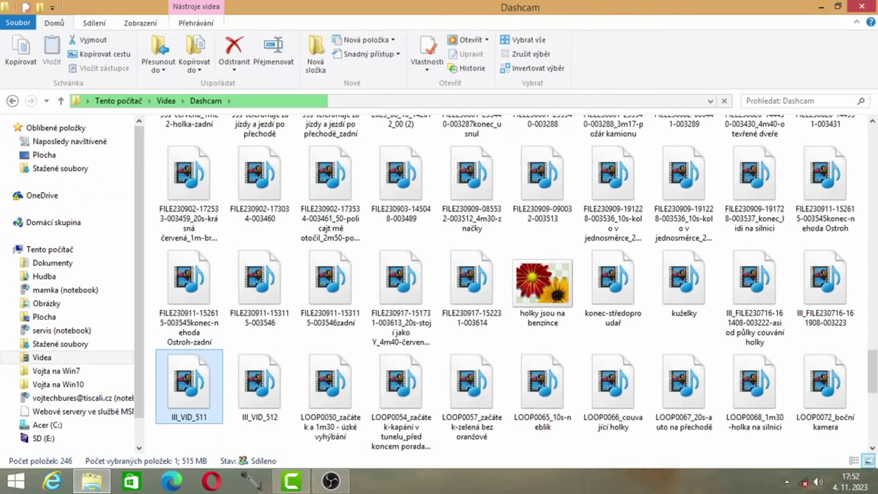
key("Down")
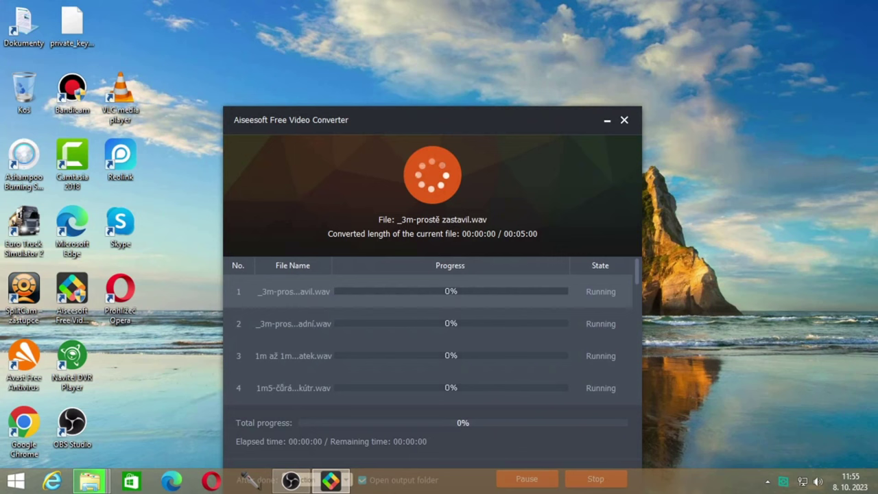
Move the Aiseesoft Free Video Converter progress window higher on the desktop
left_click_drag(432, 120, 461, 60)
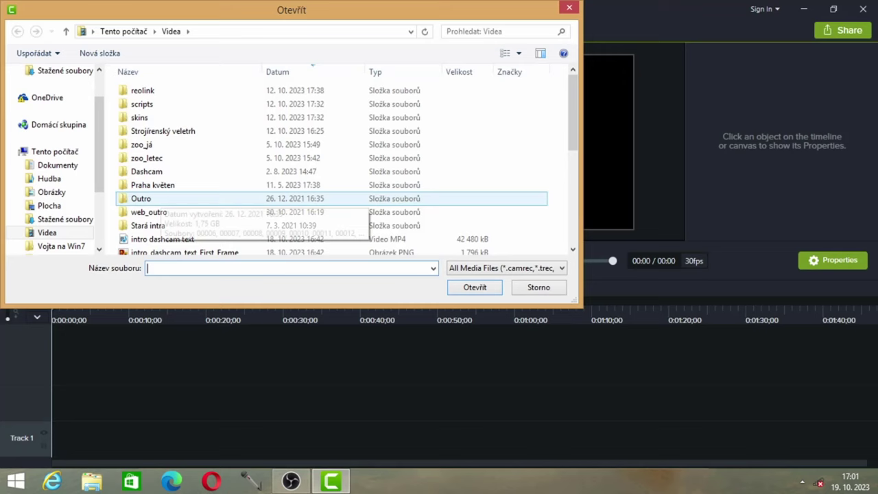
Import the video "intro mt text" from the Videa folder into the Media Bin
key("Down")
key("Down")
key("Down")
key("Down")
key("Down")
key("Down")
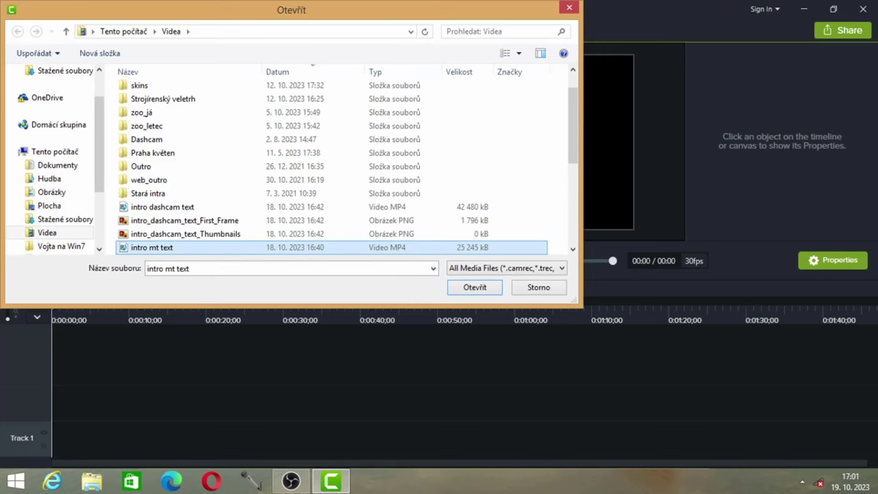
key("Return")
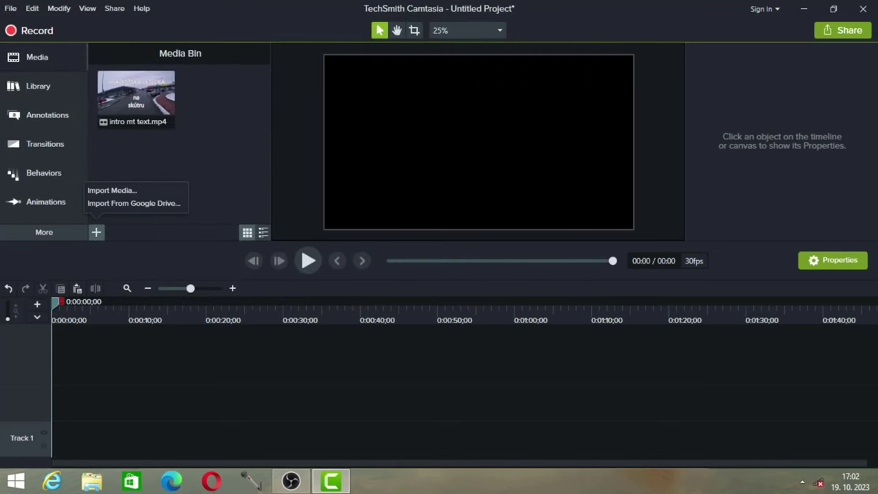
Import the clips from "1m58-nerozhodné holky" through "2m14-ohleduplnost k sanitce" from the Dashcam\mt folder into the Media Bin
left_click(113, 190)
double_click(147, 171)
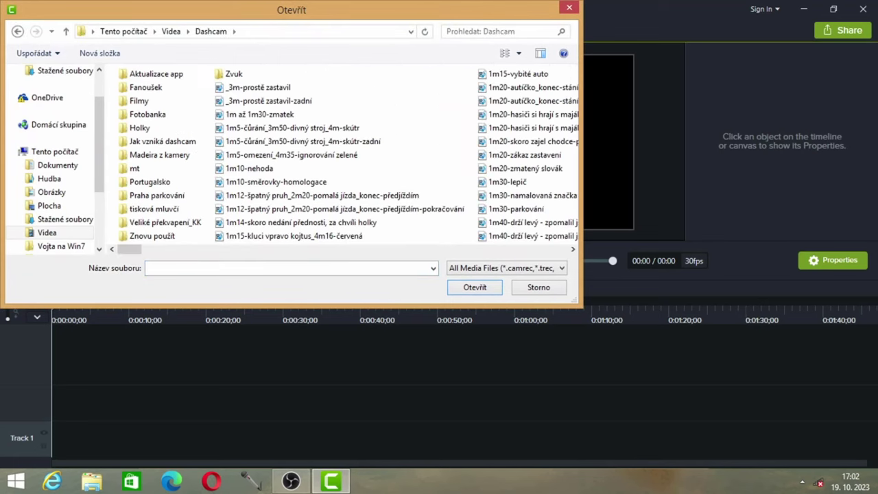
double_click(136, 169)
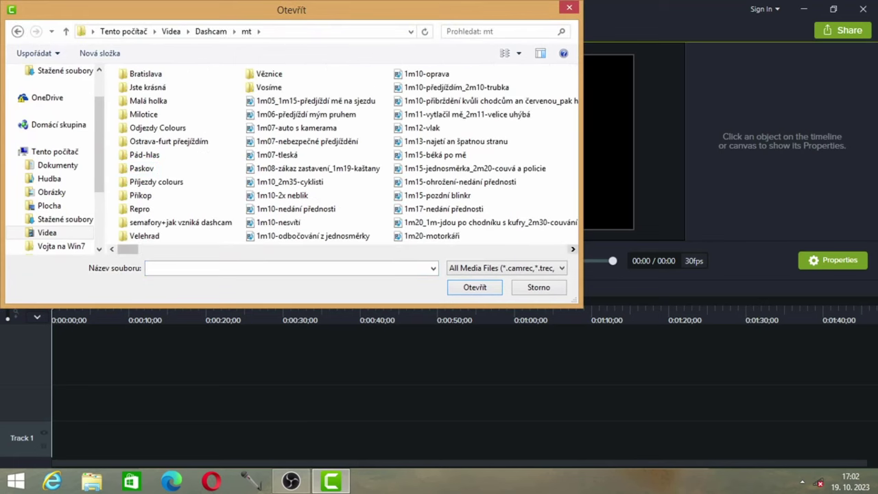
left_click(572, 249)
left_click(573, 249)
left_click(573, 249)
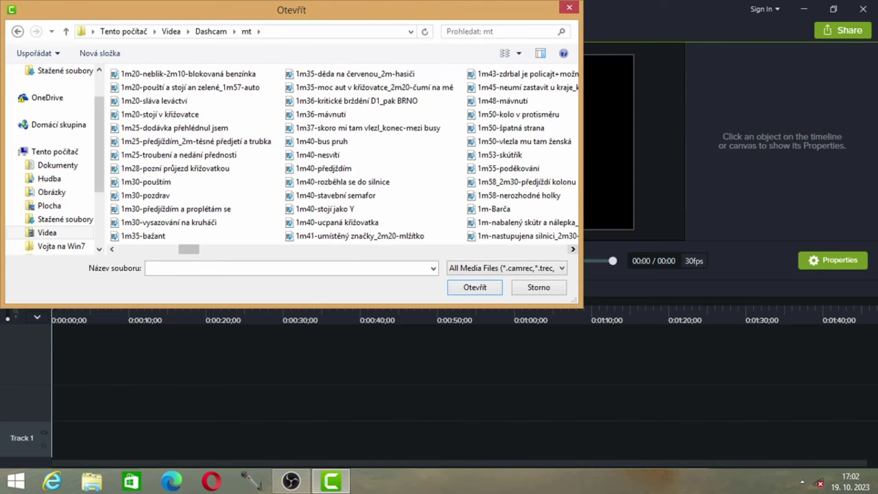
left_click(519, 196)
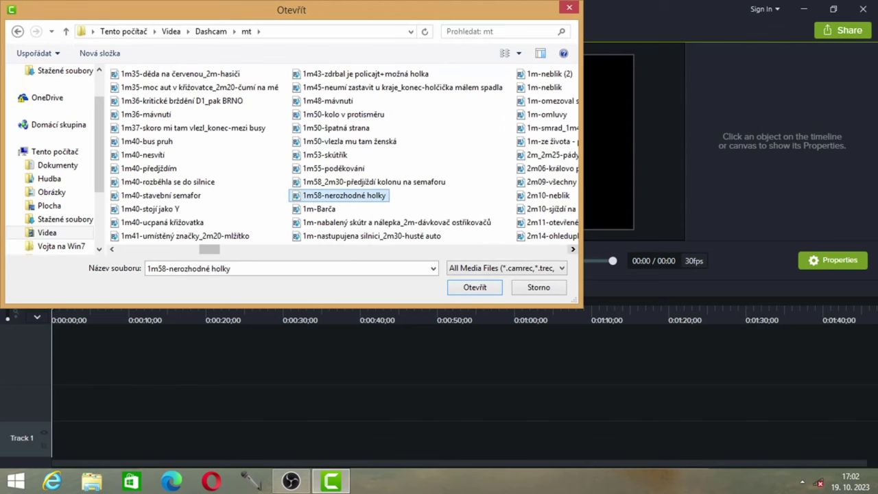
left_click(552, 236, "shift")
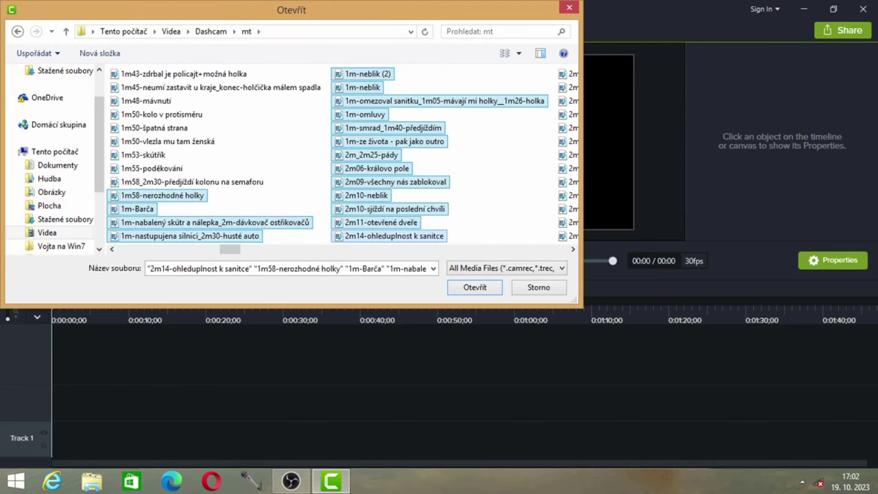
key("Return")
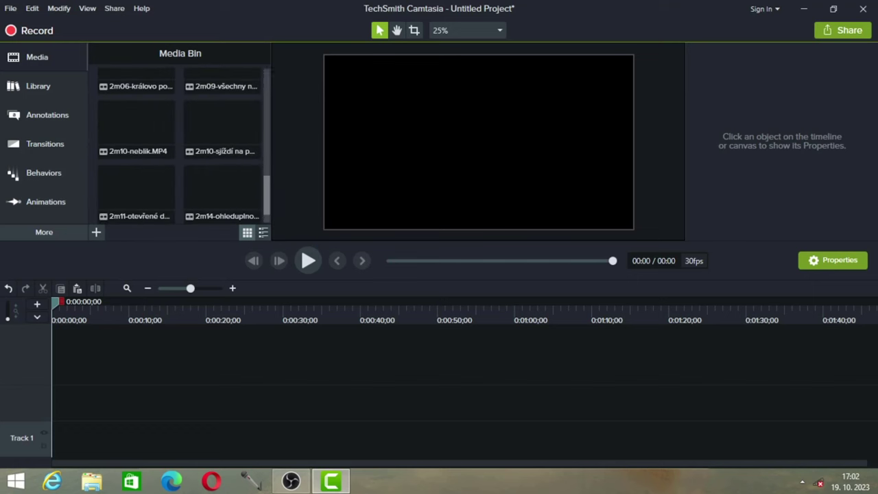
Place "intro mt text" at the start of Track 1 and "1m58-nerozhodné holky" at the start of Track 2
left_click_drag(136, 96, 102, 439)
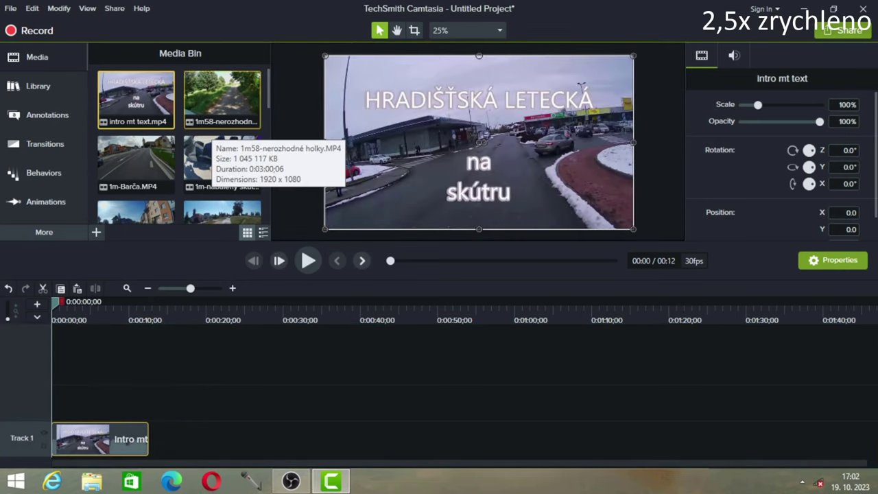
left_click_drag(212, 123, 105, 402)
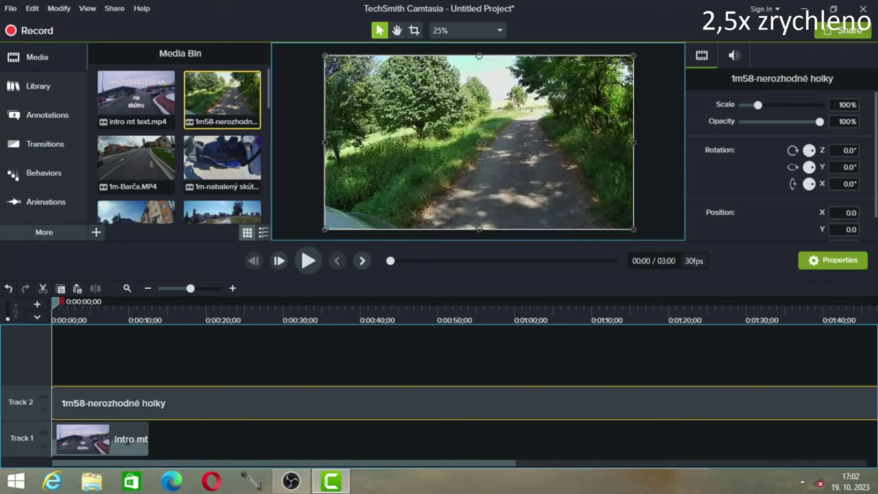
Trim the "1m58-nerozhodné holky" clip to the part from about 0:01:47;27 to 0:02:01;21
left_click_drag(54, 302, 401, 301)
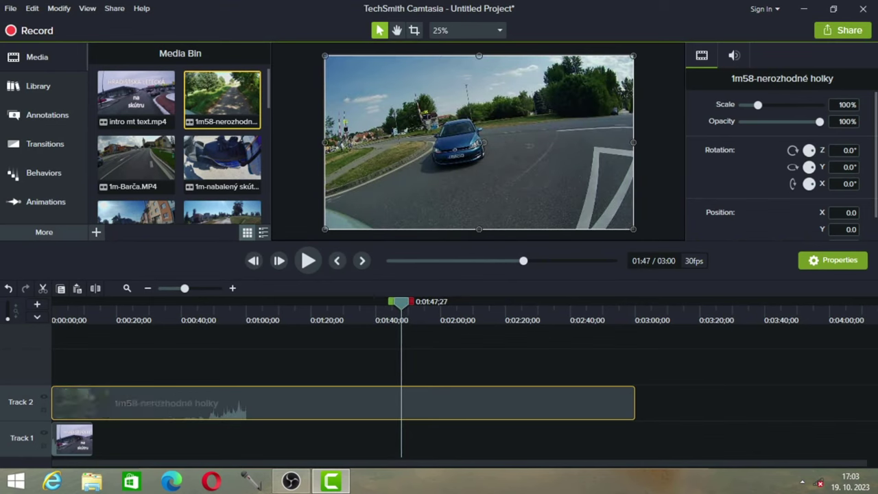
left_click_drag(54, 402, 401, 403)
key("space")
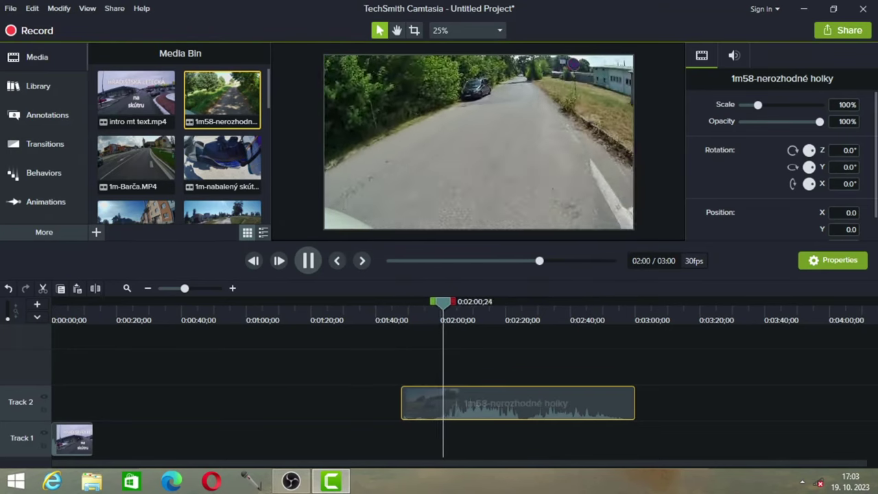
key("space")
left_click_drag(634, 402, 446, 404)
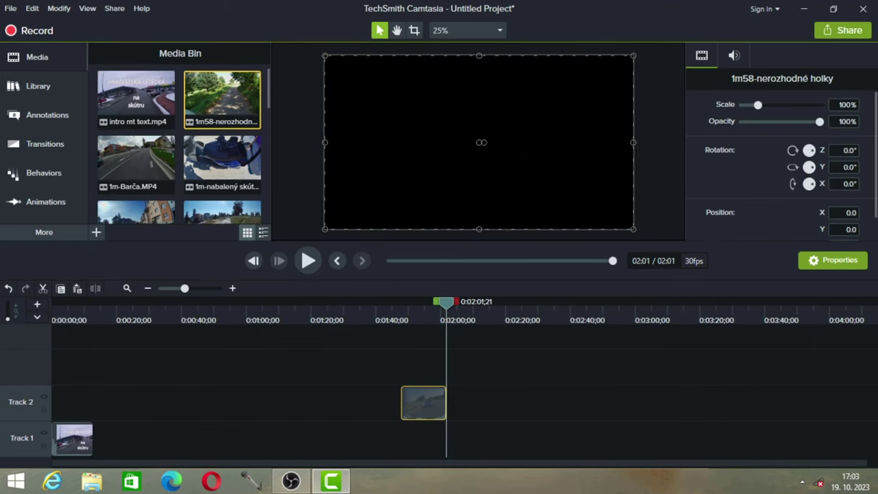
Import the "idem-nejdem-hej-ne-5" video and place it on Track 3 above the trimmed clip, starting at about 1:51
left_click(96, 232)
left_click(130, 191)
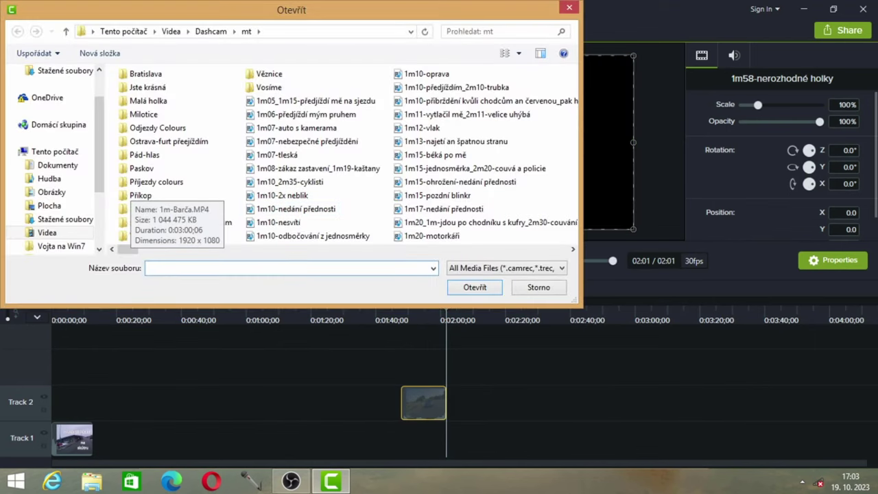
left_click(232, 31)
left_click(254, 74)
double_click(375, 209)
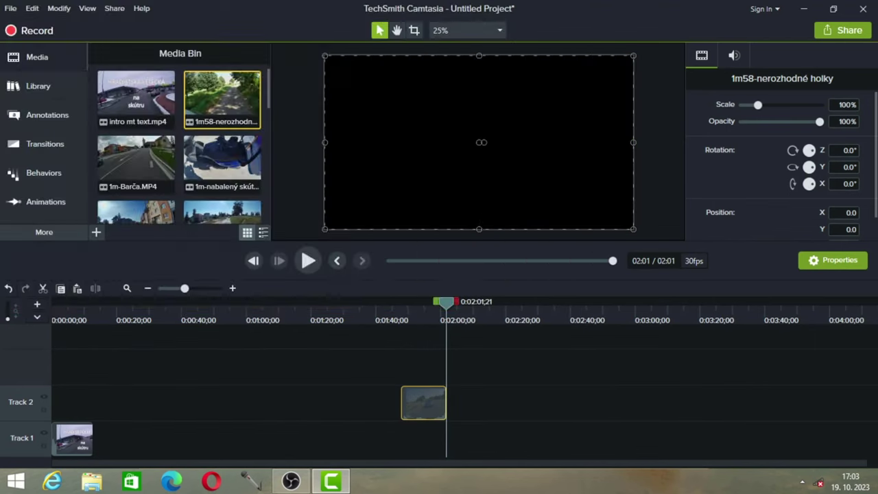
left_click_drag(136, 191, 432, 366)
Separate the audio and video of "idem-nejdem-hej-ne-5" and delete its video part from Track 3
right_click(432, 366)
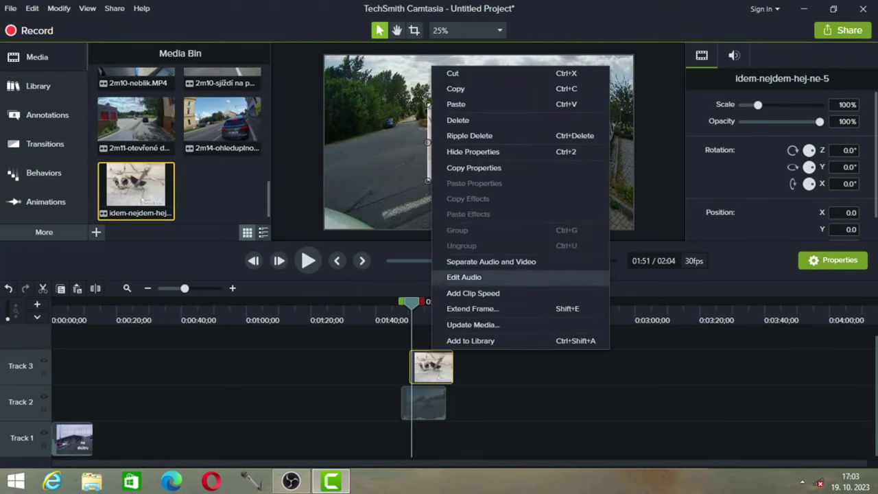
left_click(467, 257)
left_click(435, 364)
right_click(434, 356)
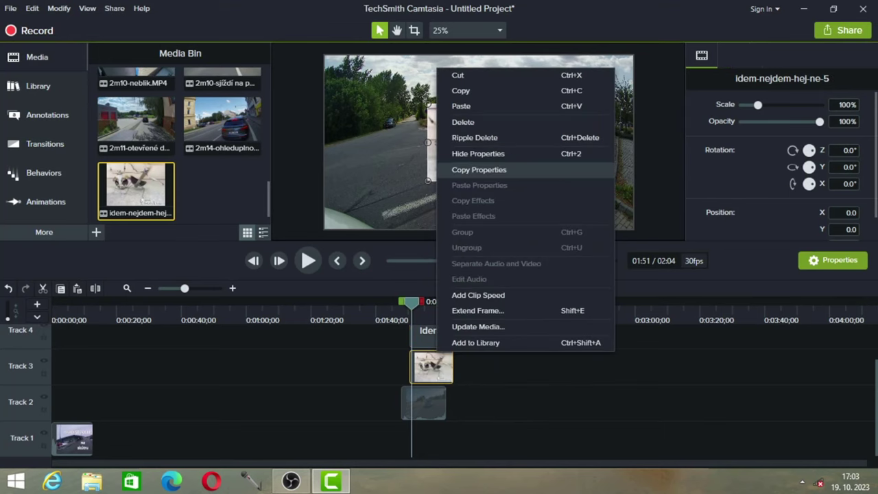
left_click(466, 122)
Move the separated "idem-nejdem-hej-ne-5" audio onto Track 3 with its start at 0:01:54;05
left_click_drag(433, 336, 435, 365)
left_click_drag(411, 302, 421, 302)
left_click_drag(421, 368, 432, 368)
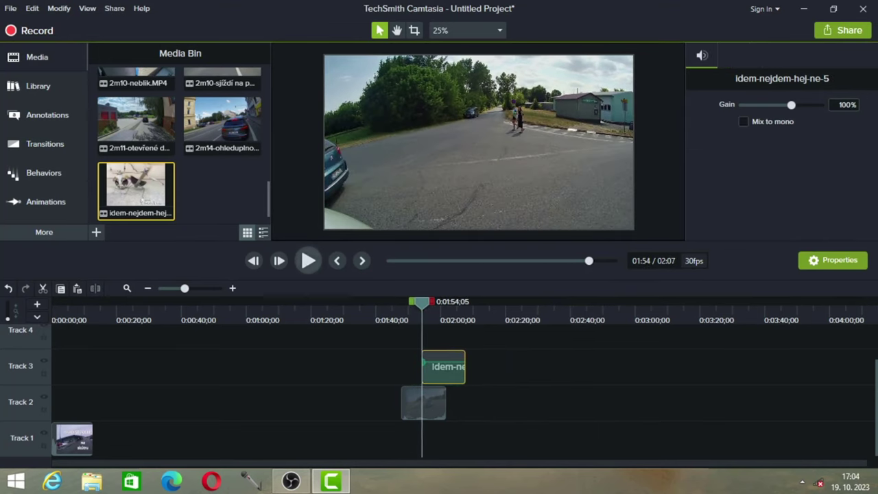
Trim the end of the Track 3 audio to 0:01:59;07 and play the remaining part of the sequence
key("space")
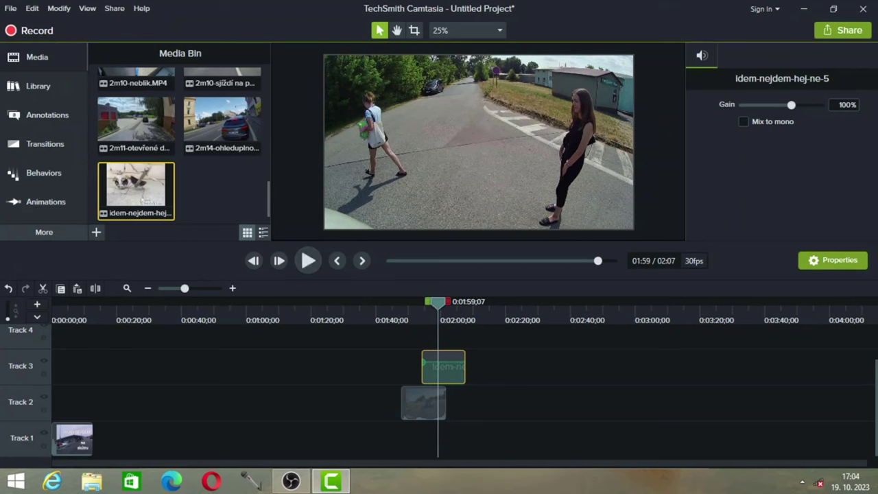
left_click_drag(464, 367, 437, 366)
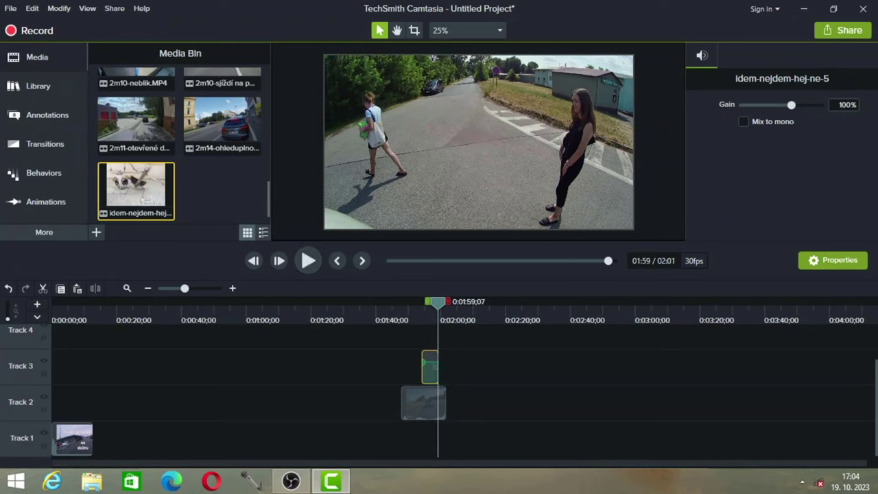
key("space")
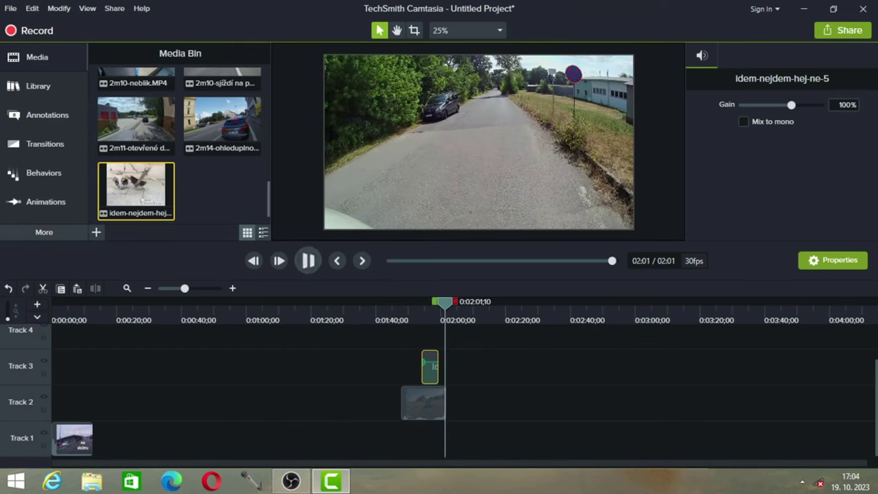
Move the trimmed clip behind the intro on Track 1 with its audio on Track 2, and play it from 0:00:13;21
left_click_drag(358, 356, 116, 437)
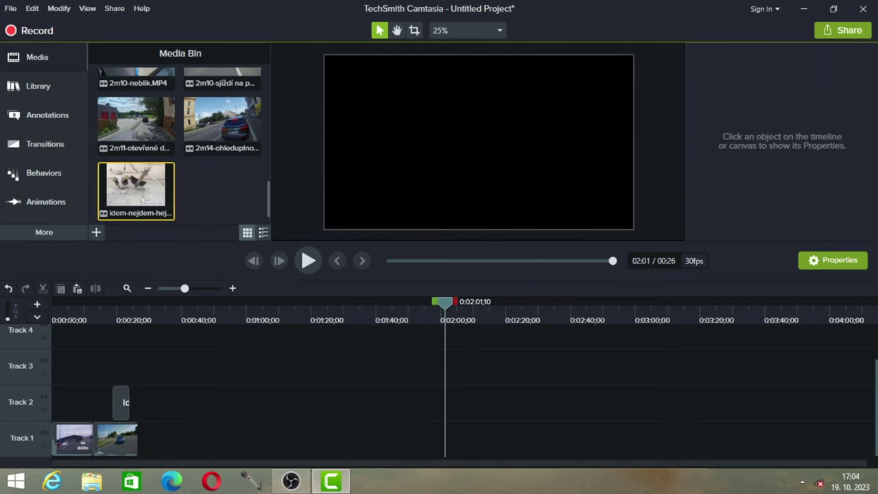
left_click(96, 310)
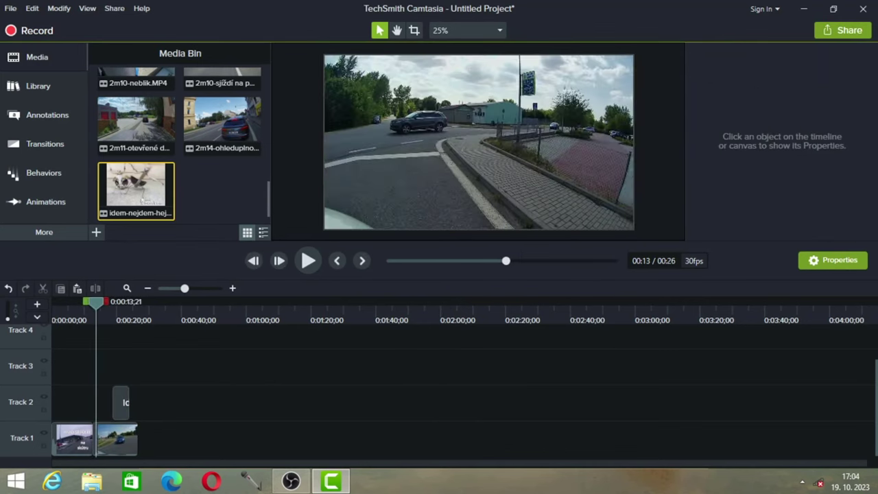
key("space")
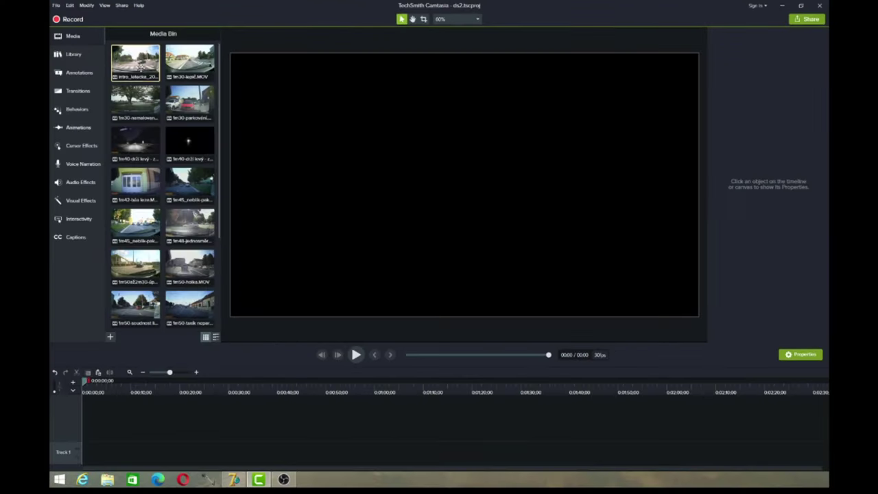
In the ds2 project, place the intro at the start of Track 1 and "1m30-lepič" at the start of Track 2
left_click_drag(135, 62, 80, 458)
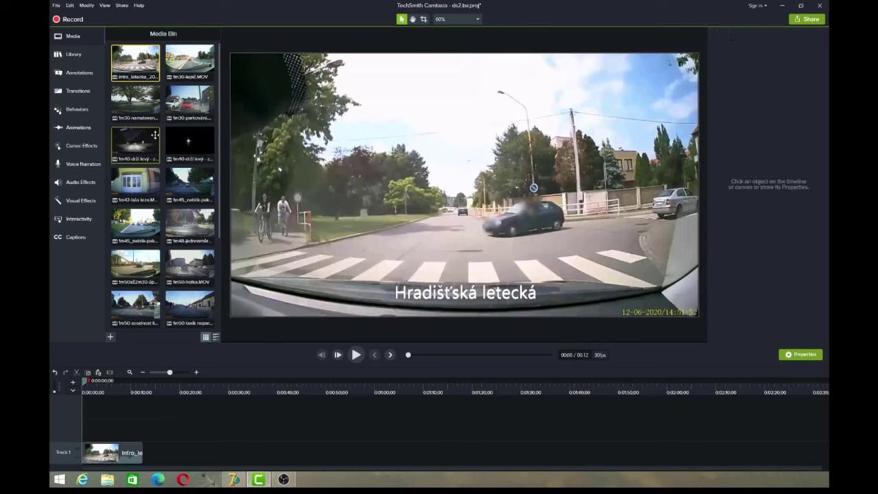
left_click_drag(190, 62, 103, 429)
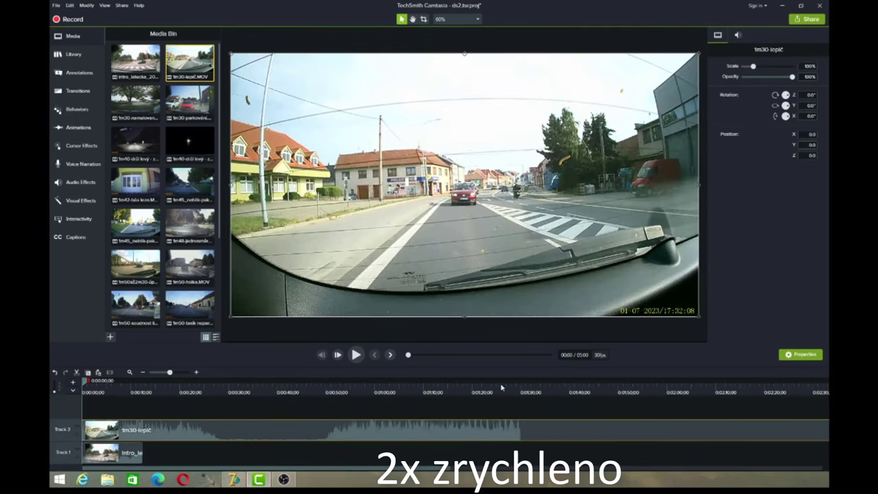
Trim the start of "1m30-lepič" on Track 2 to 0:01:29;05 and play the clip to 0:01:40;25
left_click(519, 391)
left_click_drag(519, 382, 518, 383)
left_click_drag(125, 430, 516, 423)
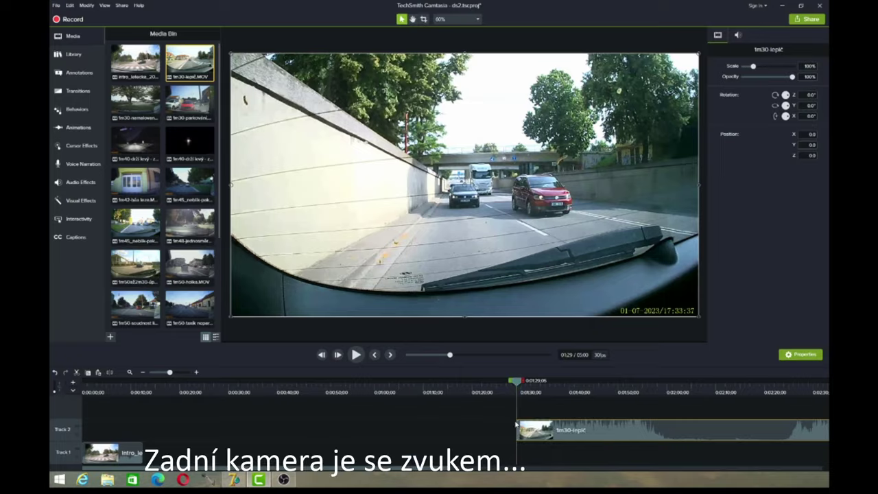
left_click(357, 355)
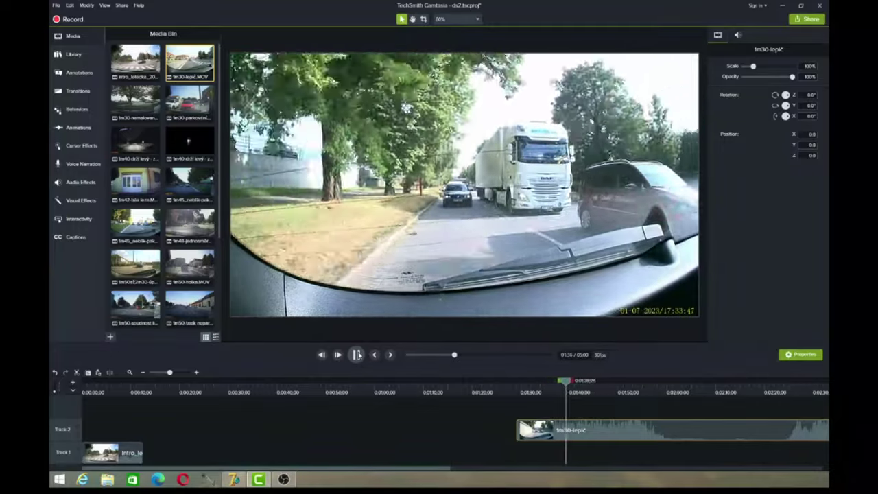
left_click(356, 355)
Trim the end of "1m30-lepič" to 0:01:40;25 and move the clip directly behind the intro on Track 1
left_click_drag(432, 470, 610, 487)
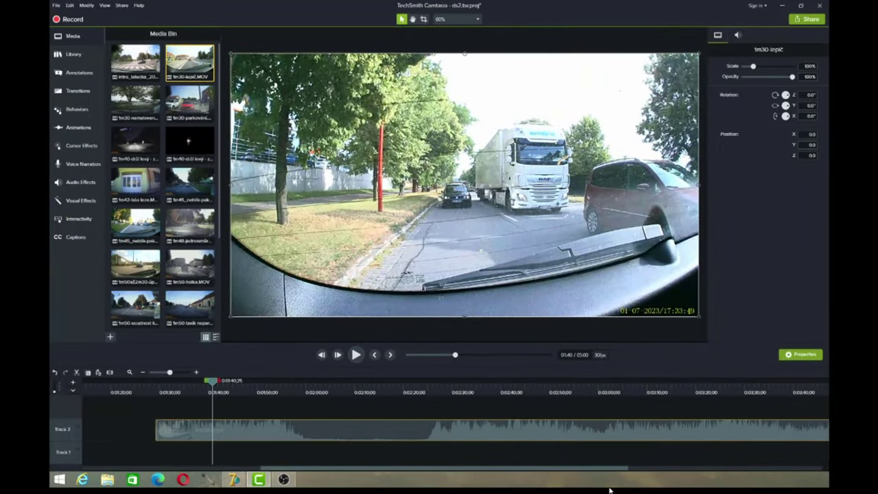
left_click(143, 373)
left_click_drag(696, 435, 289, 436)
left_click_drag(271, 433, 109, 463)
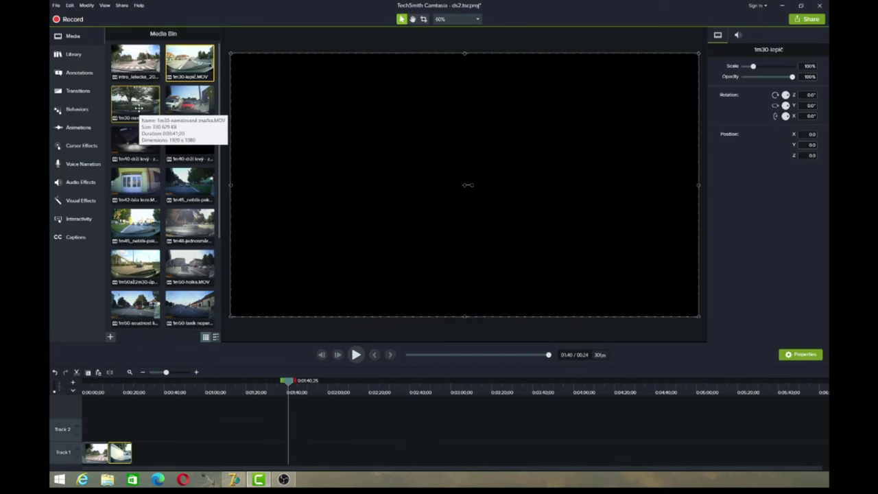
Place "1m30-namalovaná značka" at the start of Track 2 and trim its beginning to 0:01:24;23
left_click_drag(139, 101, 78, 430)
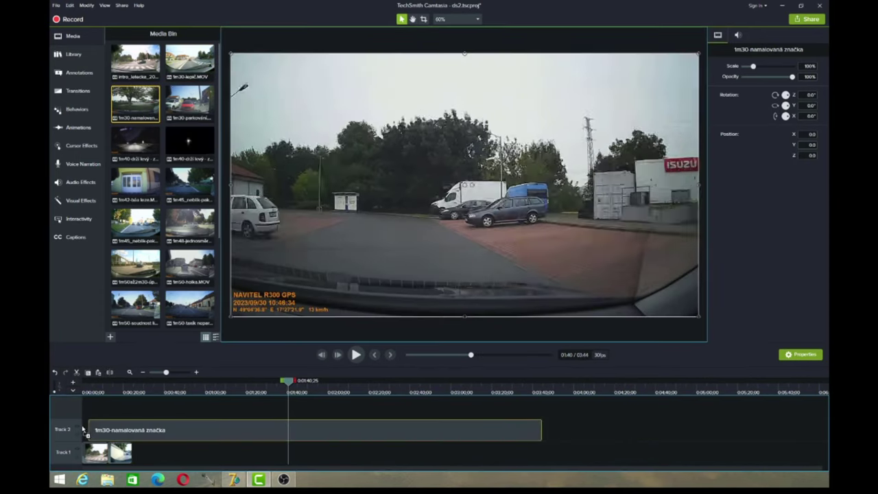
left_click_drag(293, 381, 254, 390)
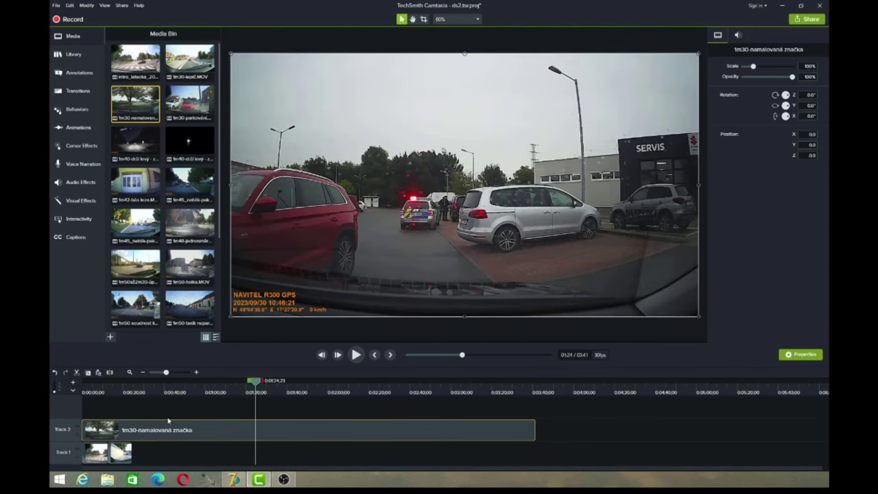
left_click_drag(82, 429, 256, 430)
Play "1m30-namalovaná značka" to 0:01:36;16, trim its end there and move the clip down to Track 1
key("space")
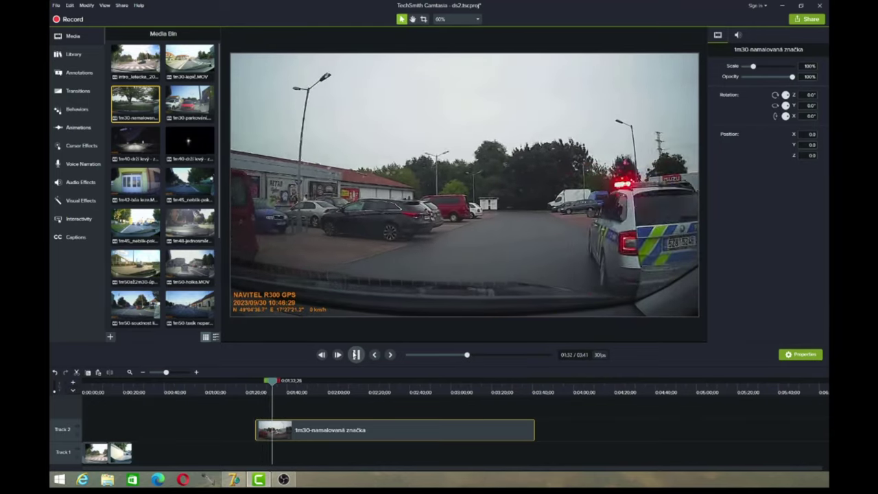
key("space")
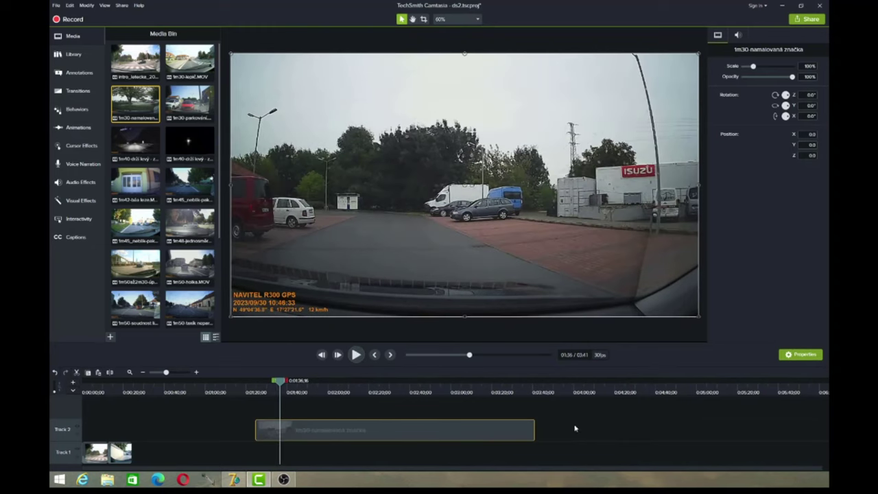
left_click_drag(534, 426, 279, 429)
left_click(261, 439)
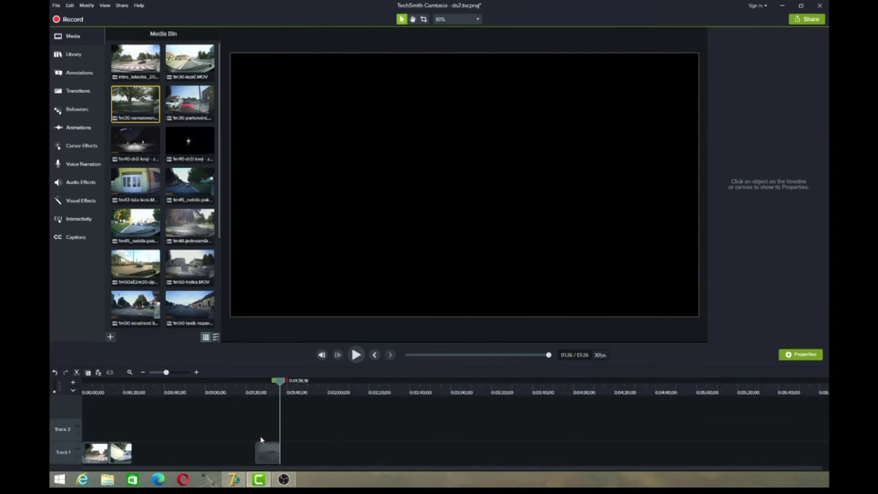
Import the audio file "1m30-namalovaná značka" from the SD card's Zvuk folder and place it on Track 2 after the trimmed clip
left_click(129, 311)
left_click_drag(113, 94, 123, 150)
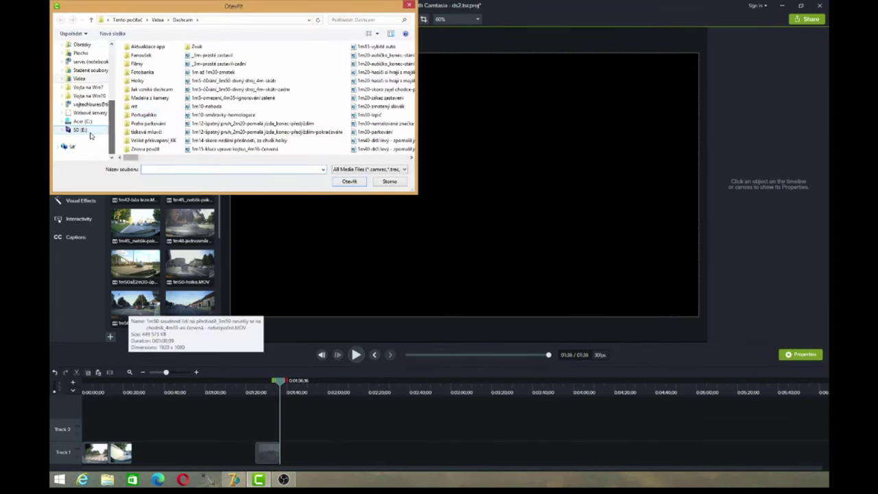
left_click(87, 131)
double_click(184, 84)
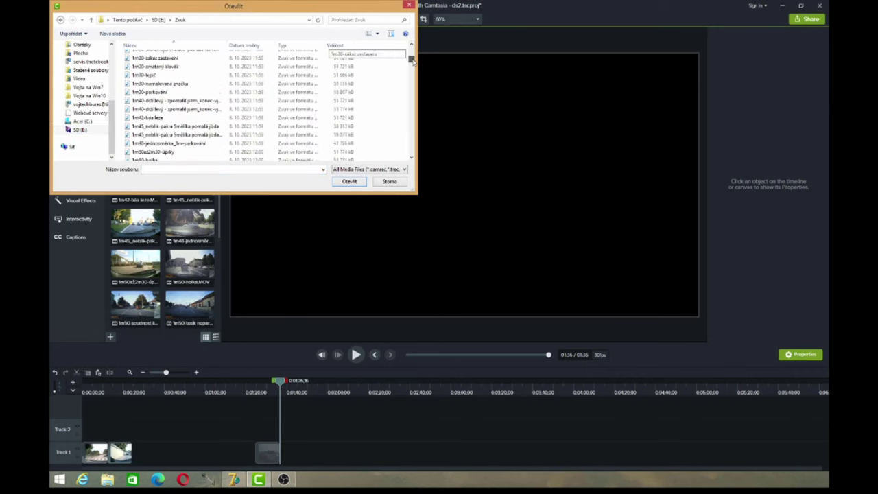
left_click_drag(413, 63, 412, 61)
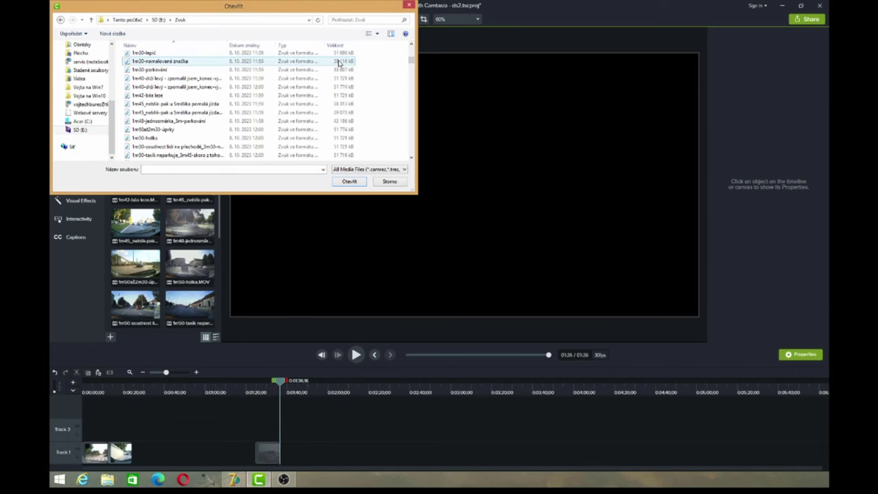
double_click(338, 63)
left_click_drag(187, 310, 343, 436)
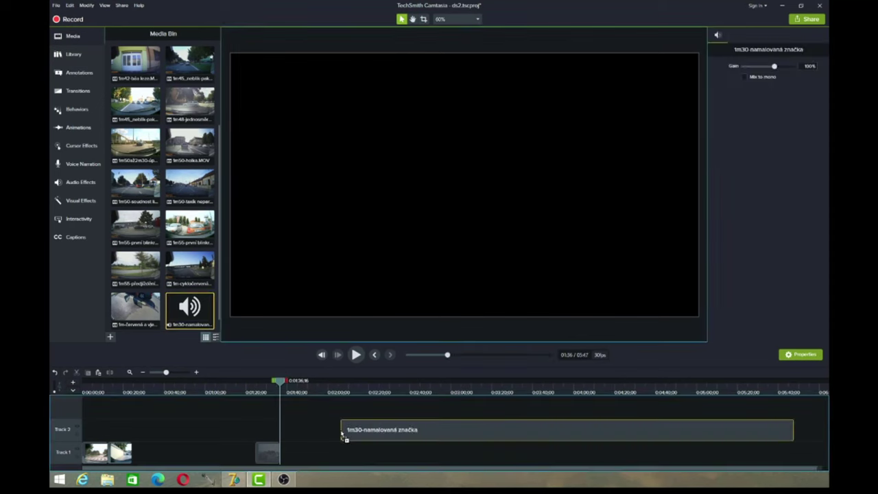
Paste a copy of the trimmed clip on Track 1, extend its start to the recording's beginning and align the external audio with it
right_click(268, 454)
left_click(296, 285)
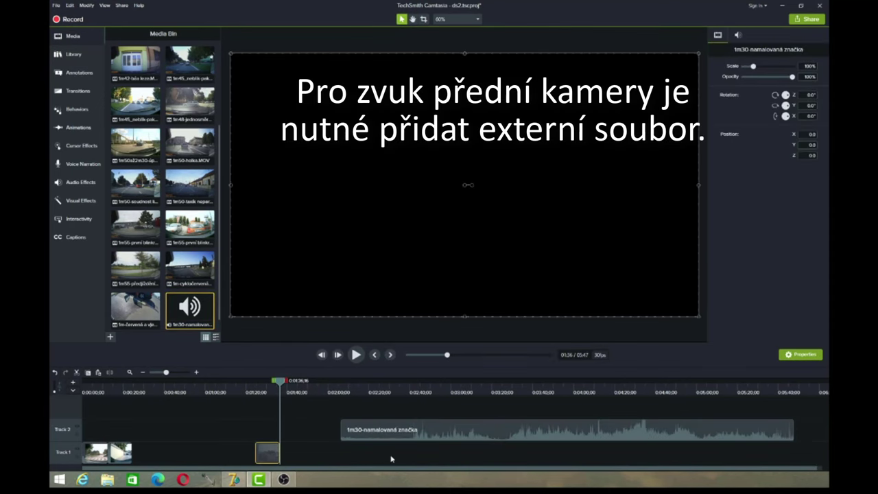
right_click(392, 459)
left_click(412, 364)
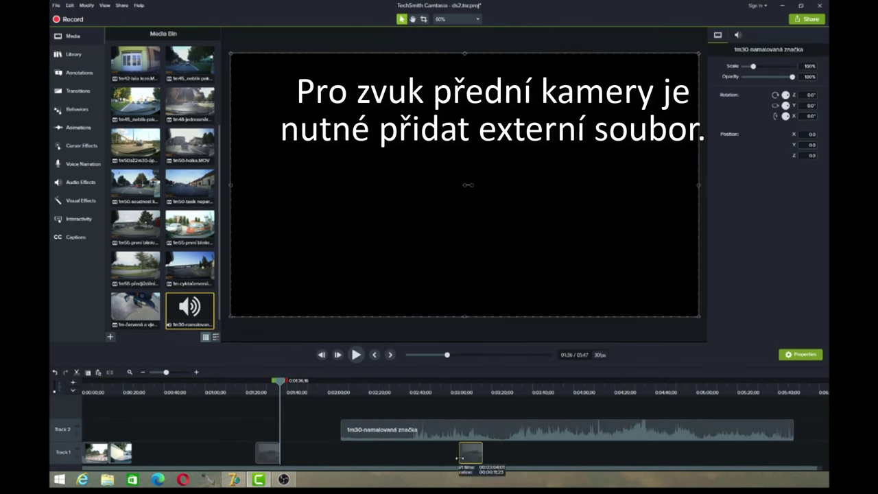
left_click_drag(460, 457, 395, 436)
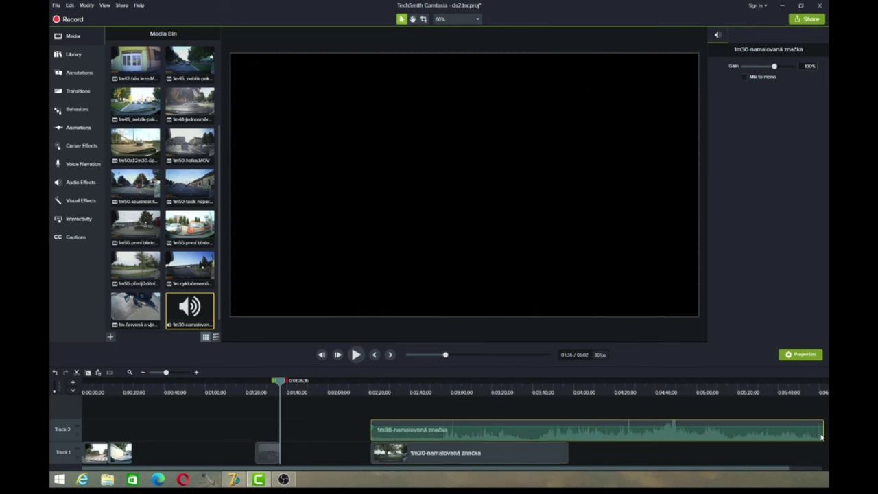
Trim the external audio's end to match the extended copy, then fit the audio above the original clip with its start at 0:01:25;02
left_click_drag(821, 436, 578, 436)
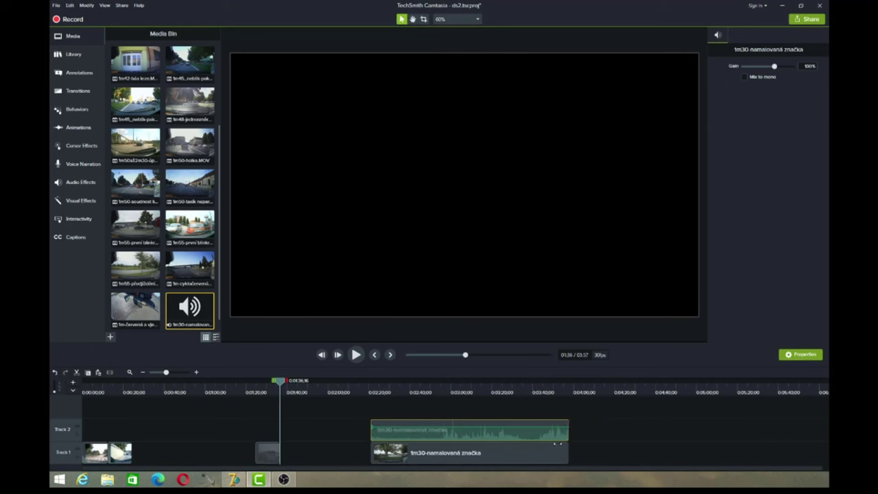
left_click_drag(412, 430, 258, 433)
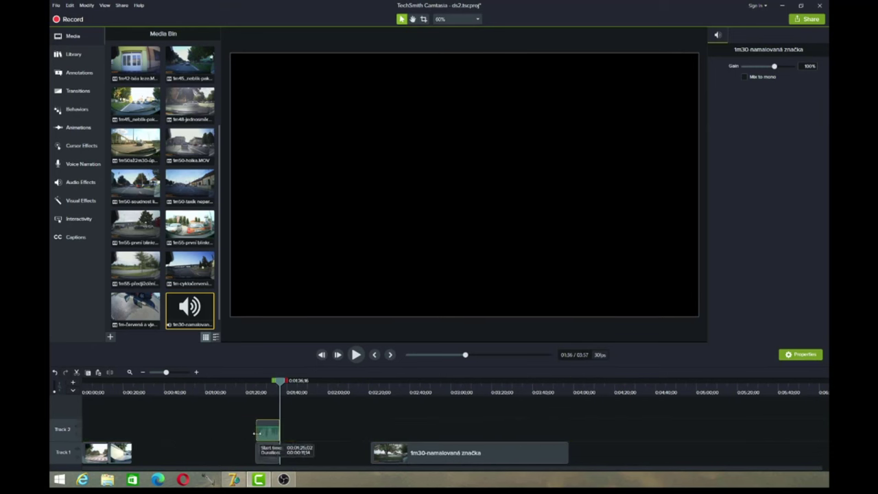
Play the trimmed clip with its matched audio and delete the extended helper copy from Track 1
left_click(257, 388)
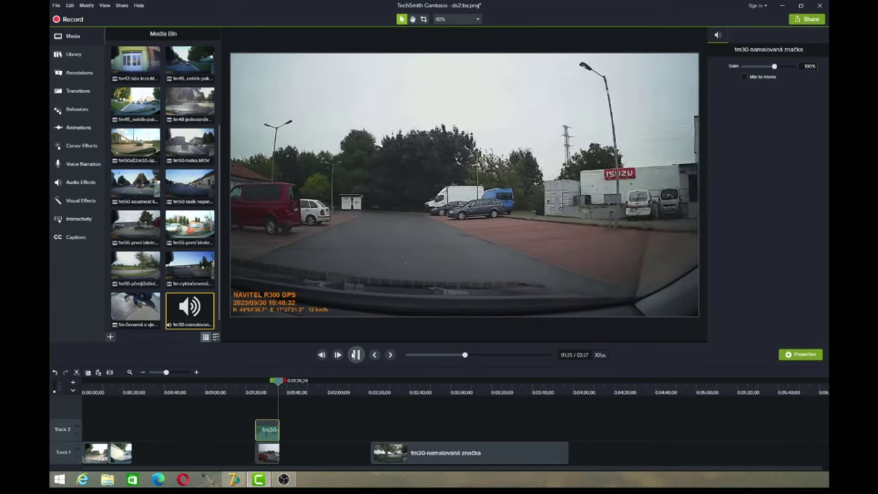
right_click(422, 450)
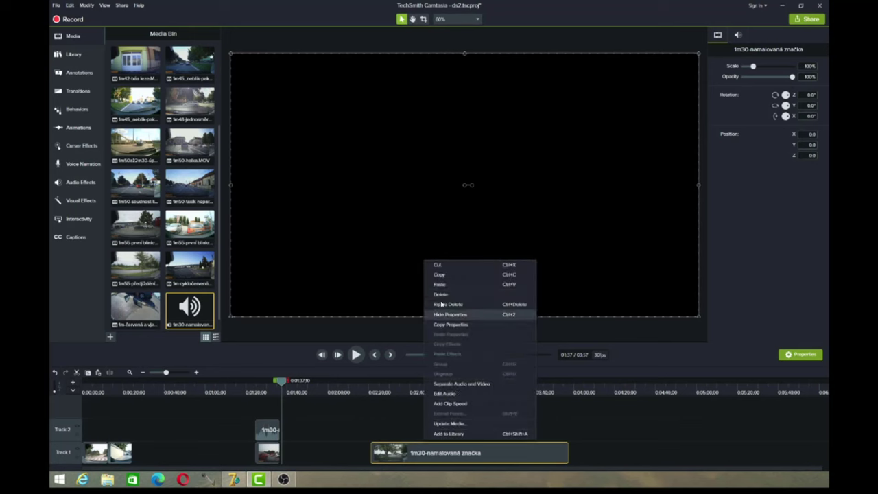
left_click(446, 298)
Add a Custom animation to the "1m30-namalovaná značka" clip on Track 1 and stretch it to end at about 0:01:30;28
left_click_drag(281, 386, 263, 388)
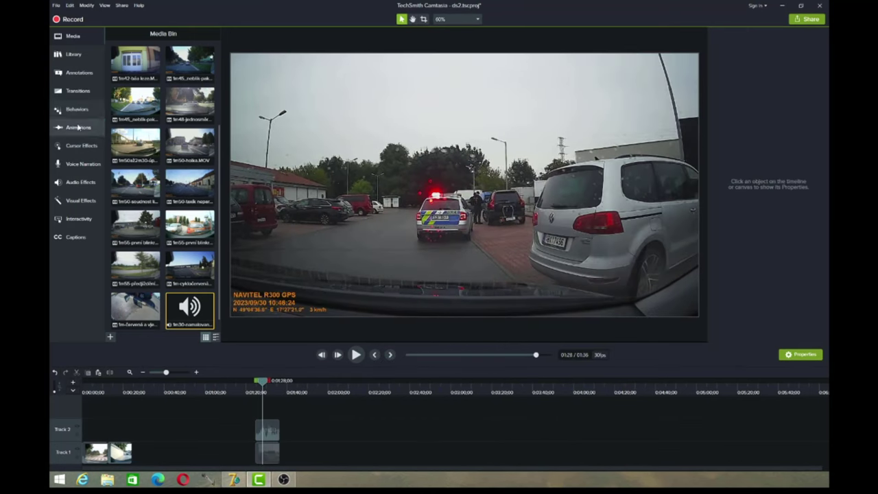
left_click(78, 127)
left_click_drag(136, 63, 268, 454)
left_click(198, 372)
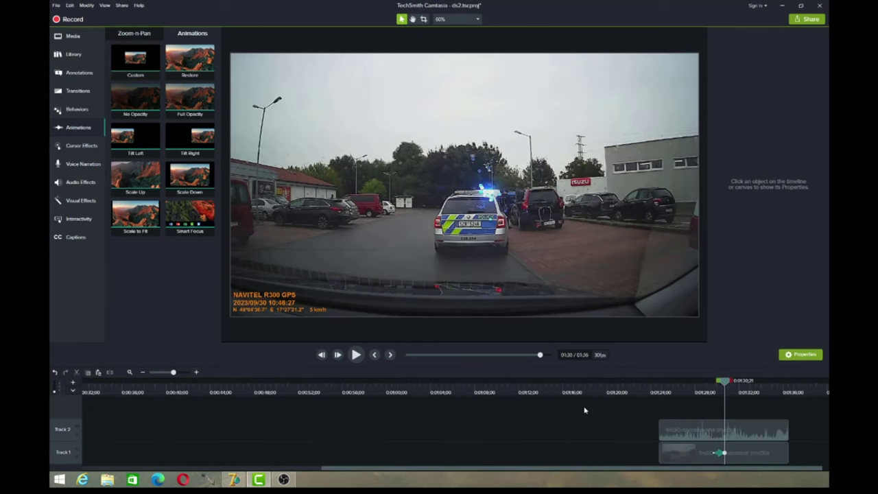
mouse_move(714, 454)
left_mouse_down()
mouse_move(686, 454)
mouse_move(728, 453)
left_mouse_up()
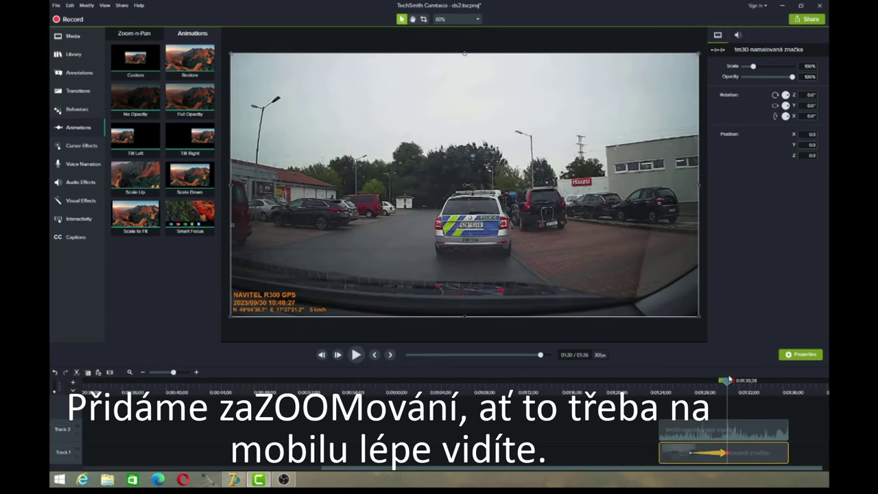
At 0:01:28;09, scale the picture to about 399.4% and reposition it to frame the police car and the black car
left_click_drag(728, 380, 699, 383)
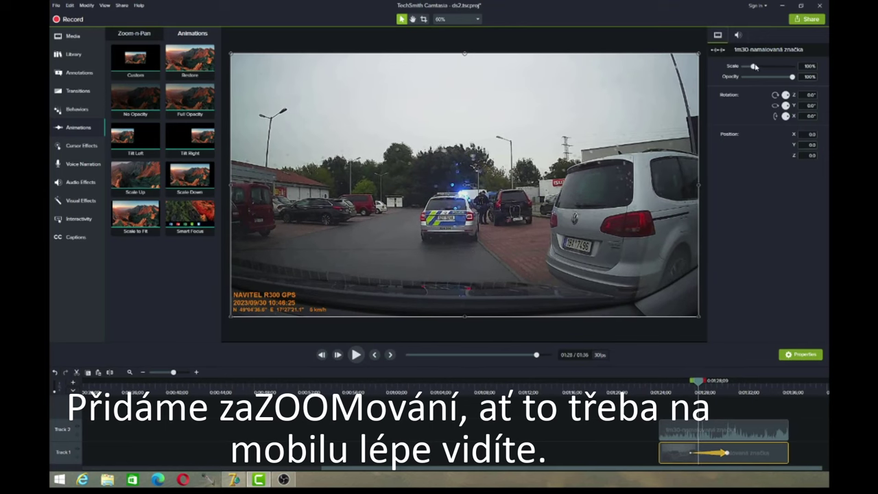
left_click_drag(755, 67, 783, 67)
left_click_drag(667, 225, 531, 118)
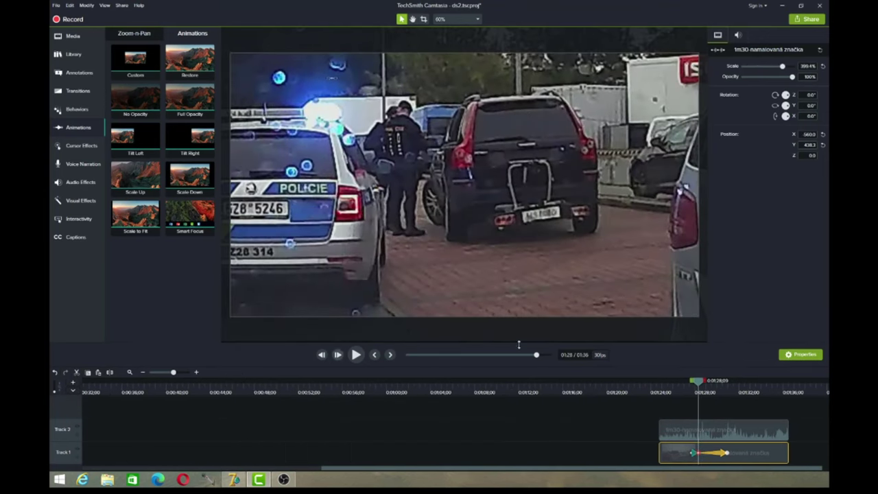
At 0:01:29;14, scale the picture to about 456.5% and reposition it to keep the black car in frame
left_click_drag(698, 382, 711, 382)
left_click_drag(656, 229, 537, 212)
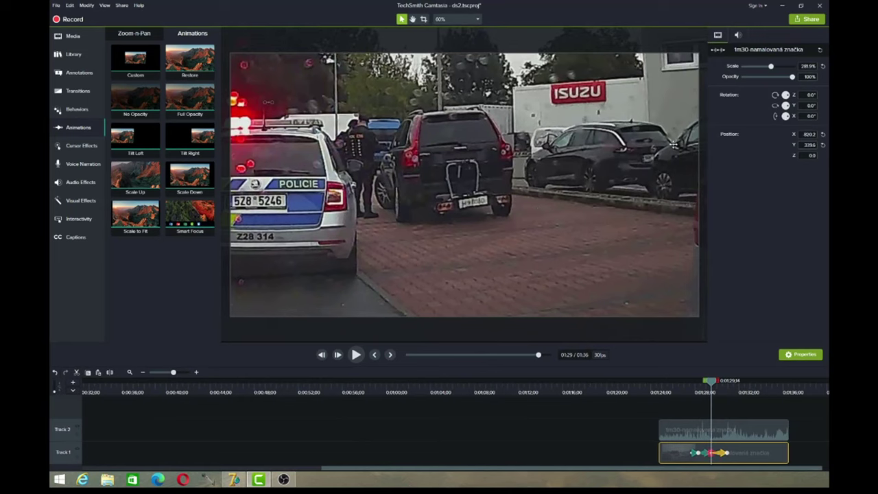
left_click_drag(767, 67, 778, 69)
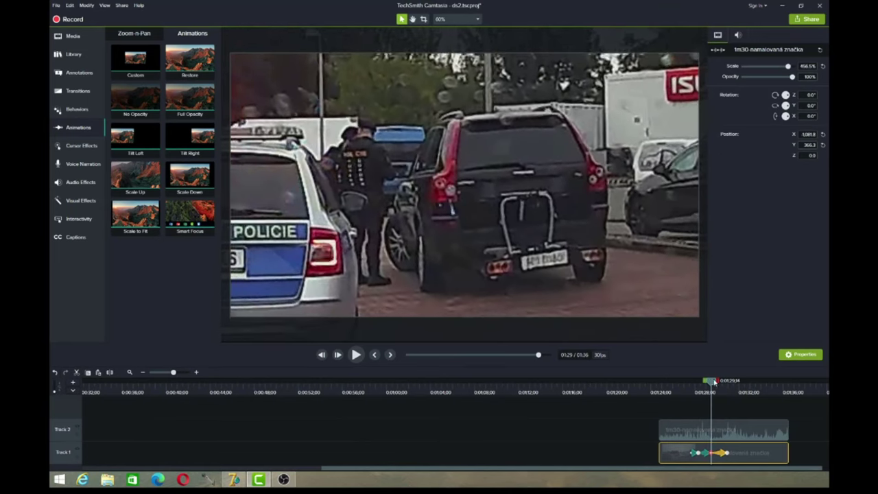
Check the end of the zoom at 0:01:31;18 and move the animated clip toward the preceding clip on Track 1
left_click_drag(711, 380, 734, 381)
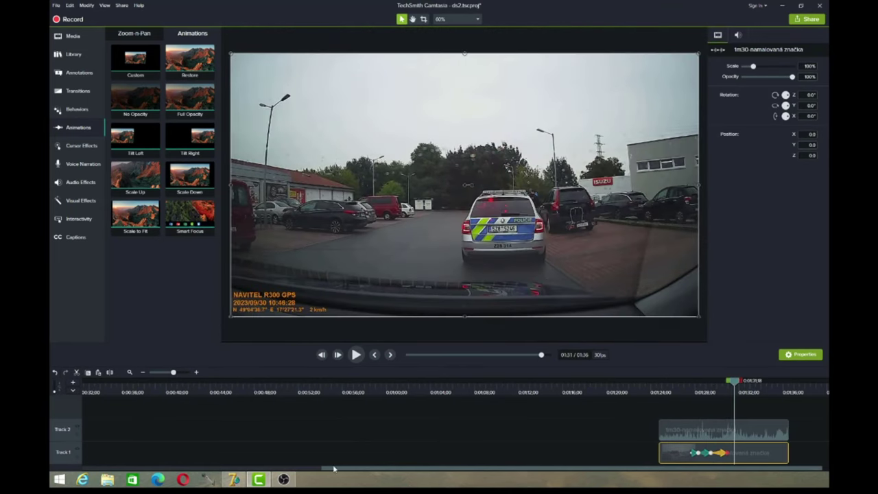
left_click(142, 372)
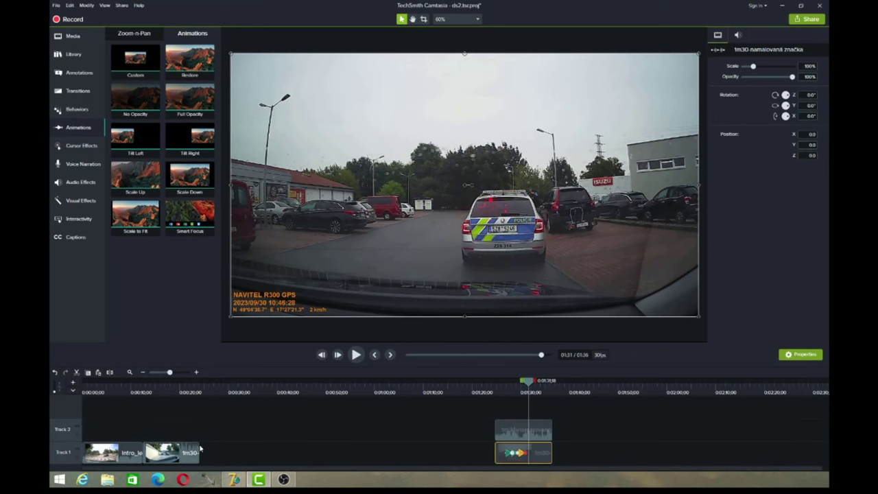
left_click_drag(329, 452, 566, 455)
left_click_drag(630, 456, 134, 462)
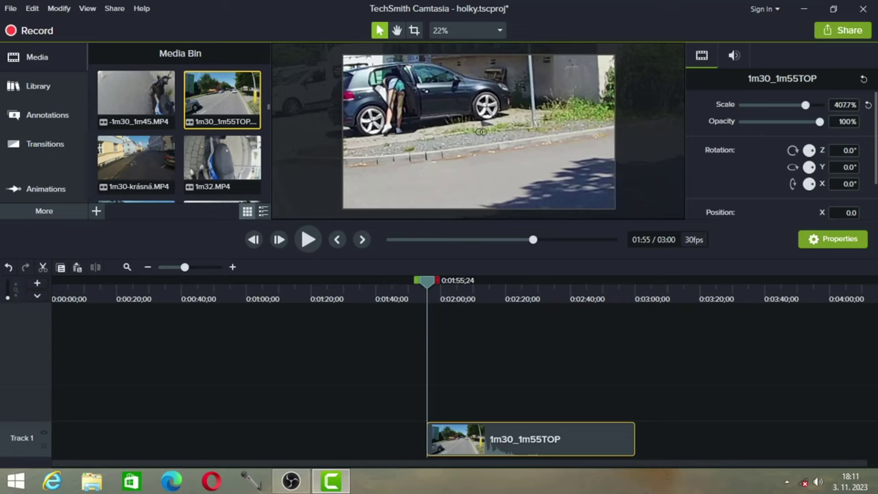
In the holky project, shift the "1m30_1m55TOP" picture to X 490.9 and advance to 0:01:56;27
left_click_drag(477, 131, 551, 131)
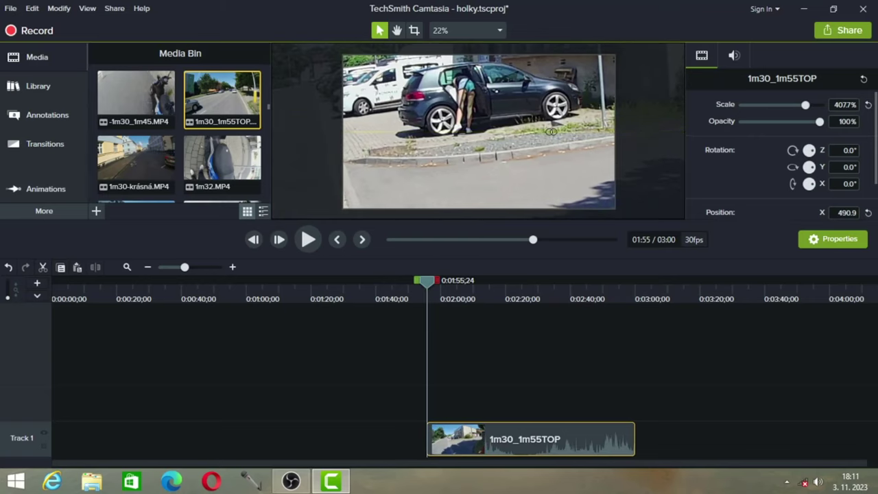
left_click(279, 240)
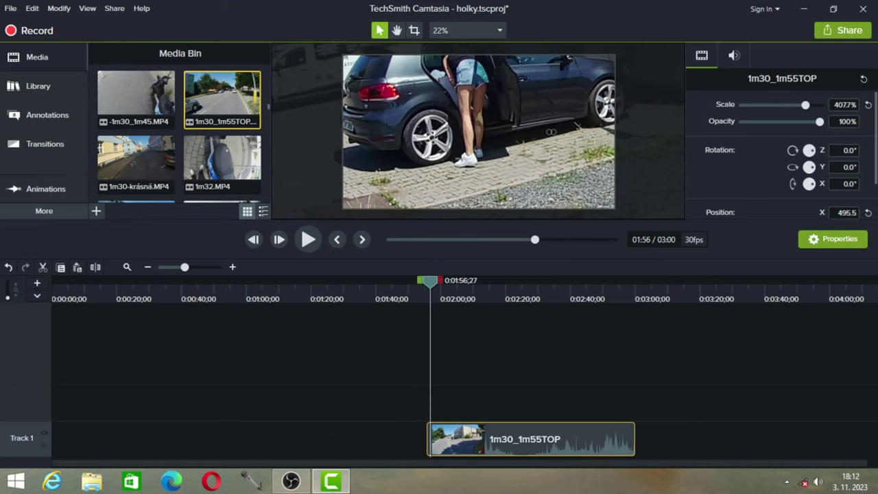
Add a Custom animation to "1m30_1m55TOP" at 0:01:56;27, set its scale to 328.7% and shift the picture to X 336.4
left_click(45, 189)
left_click_drag(136, 89, 431, 439)
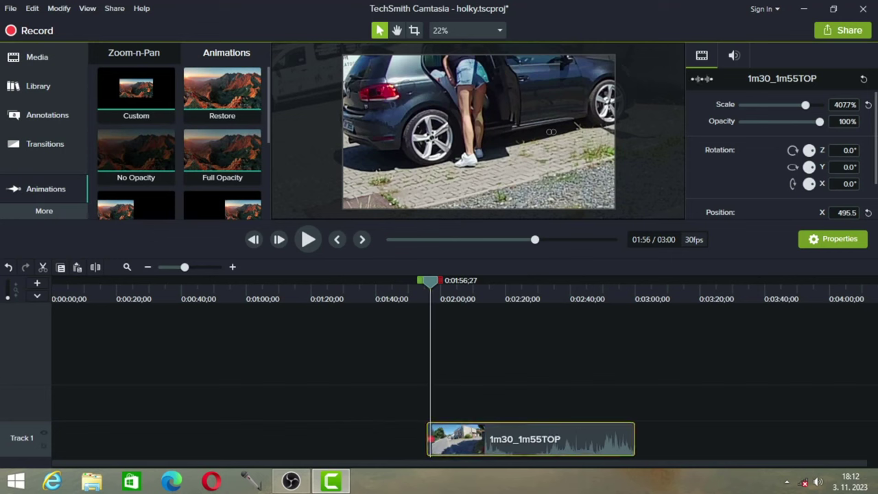
left_click_drag(805, 105, 794, 105)
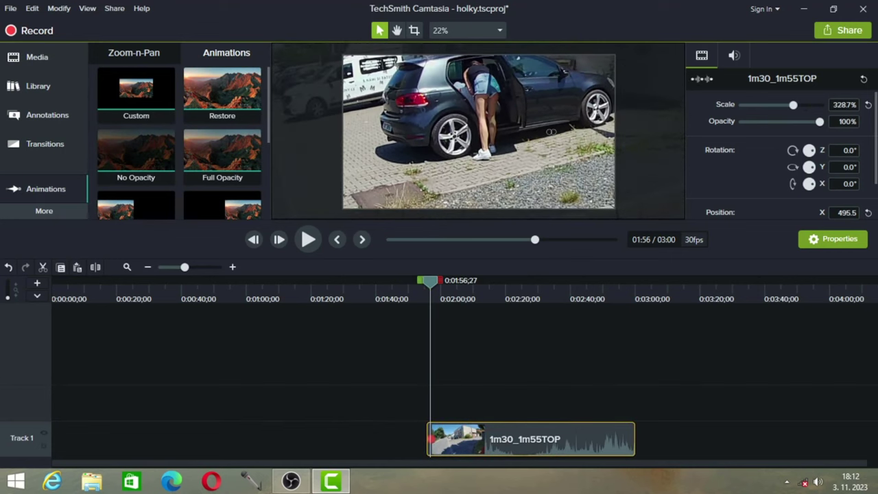
left_click_drag(573, 127, 550, 139)
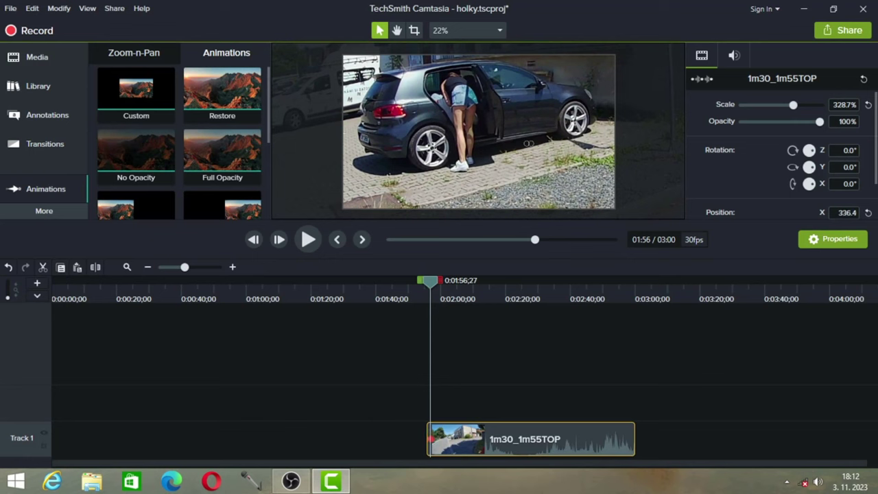
Advance to 0:01:57;17 and trim the end of "1m30_1m55TOP" to that point
left_click(279, 240)
left_click(279, 239)
left_click(280, 239)
left_click(279, 240)
left_click(279, 239)
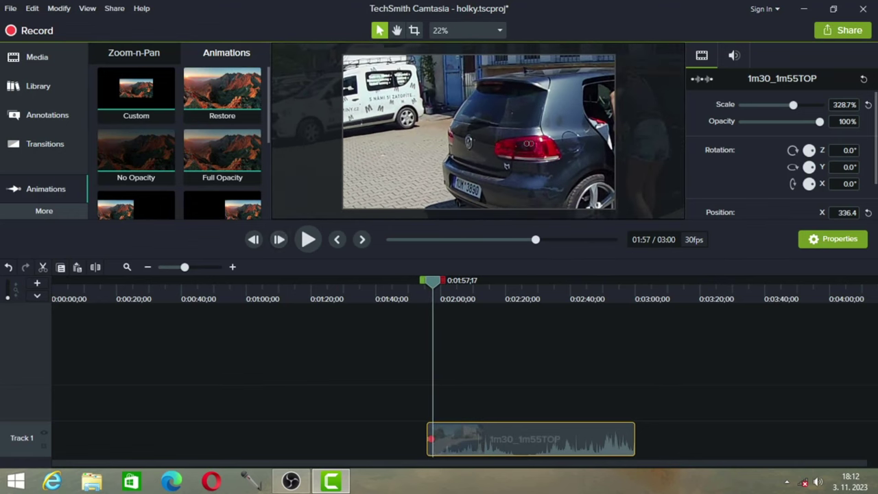
left_click_drag(634, 439, 432, 439)
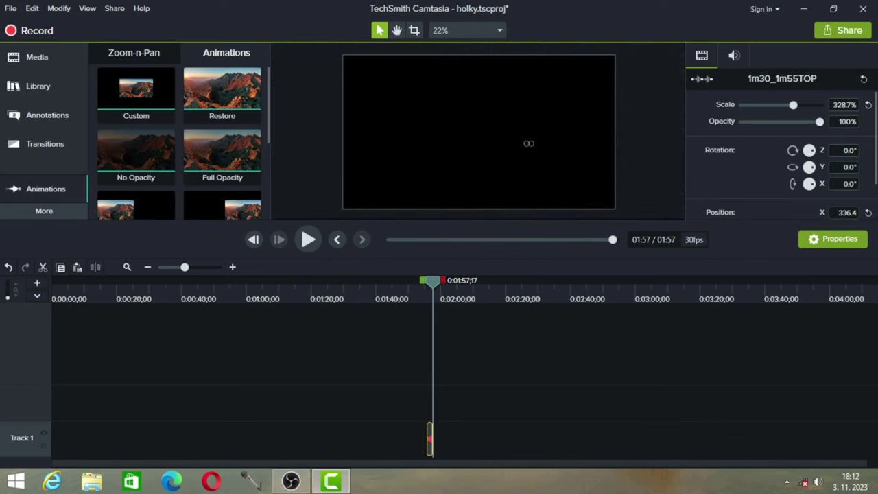
Add a Blur on Track 2 spanning the trimmed clip and shrink and place it beside the black car's rear at 0:01:55;25
left_click(233, 267)
left_click(233, 266)
left_click(233, 267)
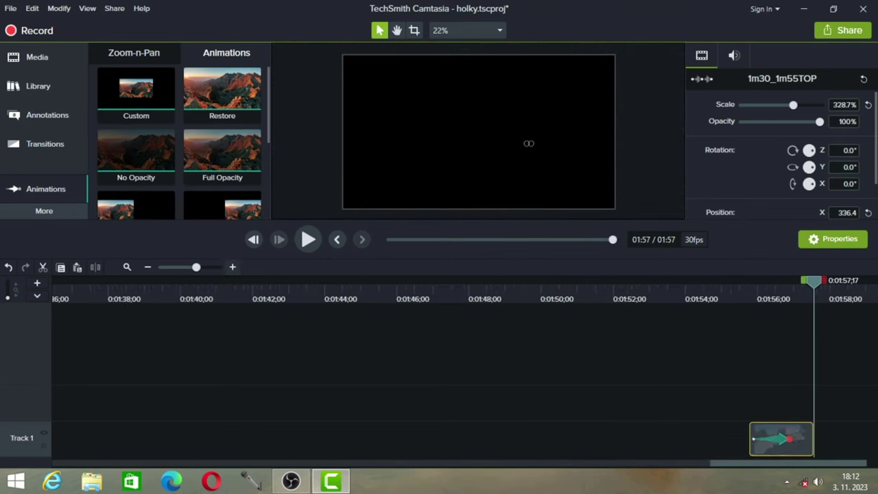
left_click(232, 266)
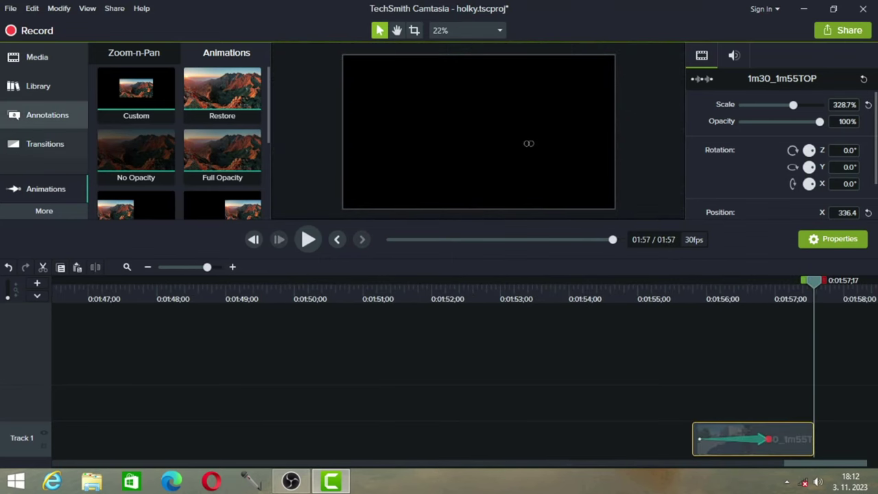
left_click(47, 115)
left_click(194, 56)
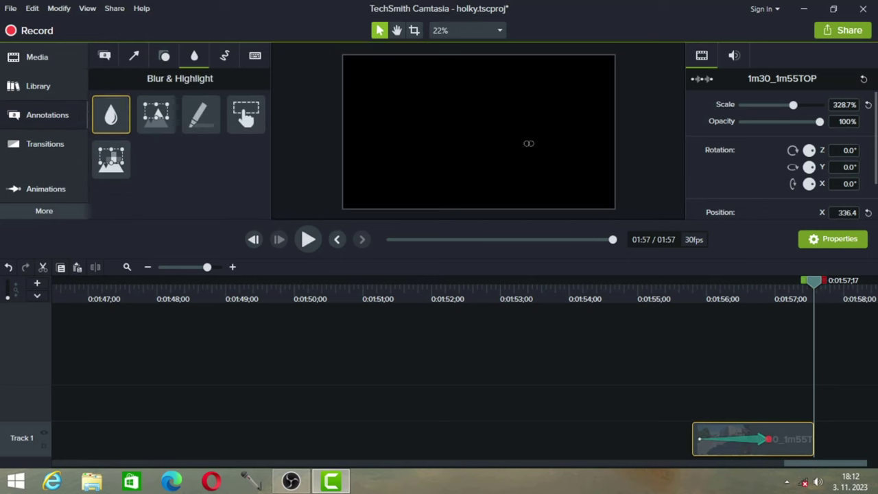
left_click_drag(110, 115, 692, 402)
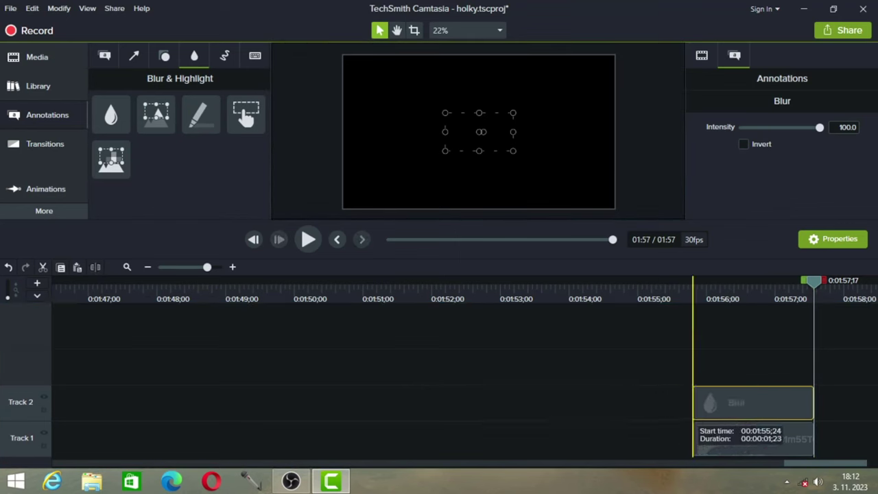
left_click_drag(814, 282, 694, 282)
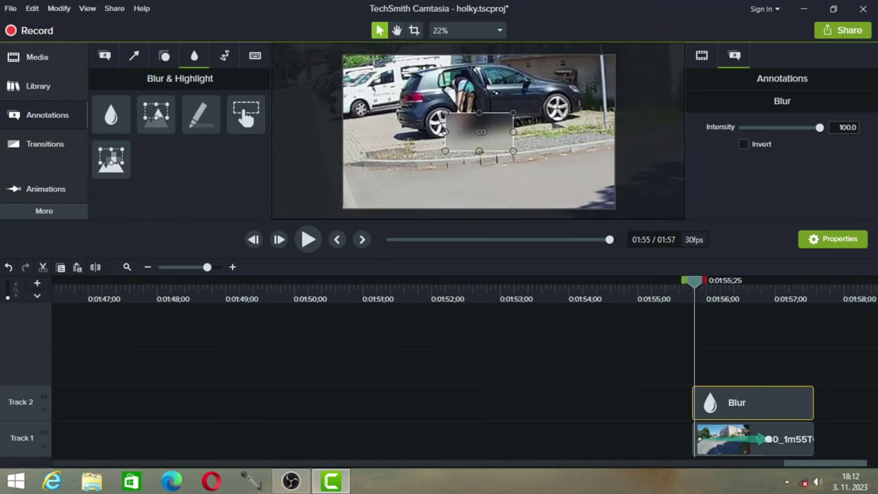
left_click_drag(499, 122, 478, 131)
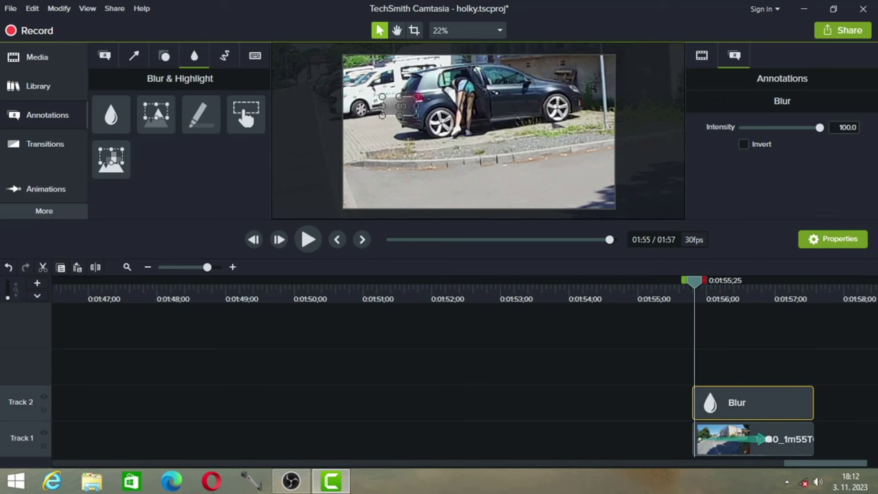
Add a Custom animation to the Blur, ending with it over the car's licence plate at 0:01:57;16, and extend it to the clip's start
left_click(45, 189)
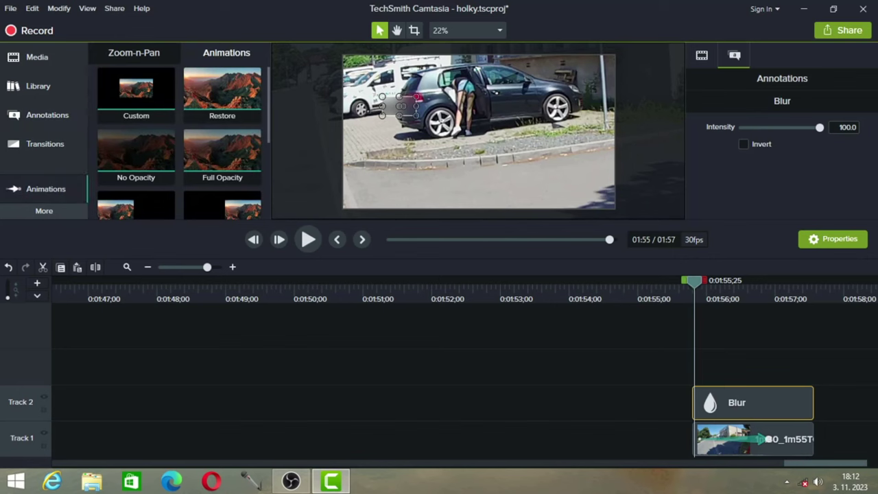
left_click_drag(135, 94, 779, 402)
left_click_drag(694, 282, 814, 282)
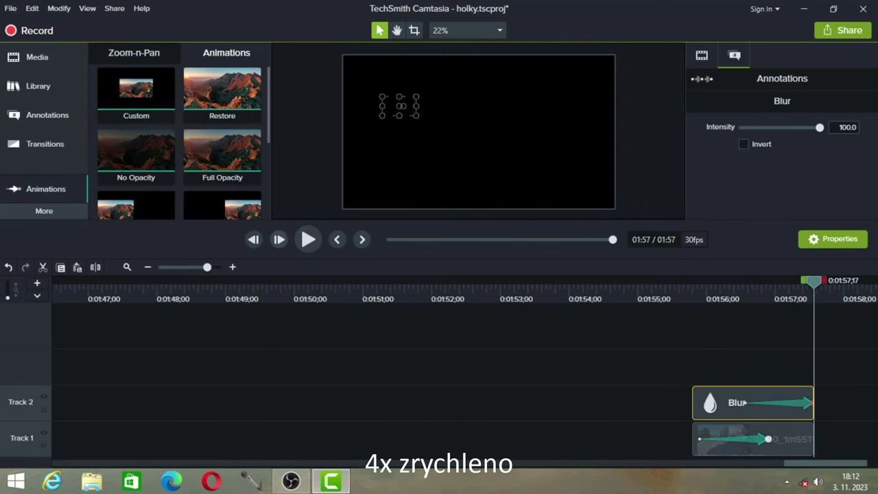
left_click(254, 240)
left_click_drag(745, 402, 693, 403)
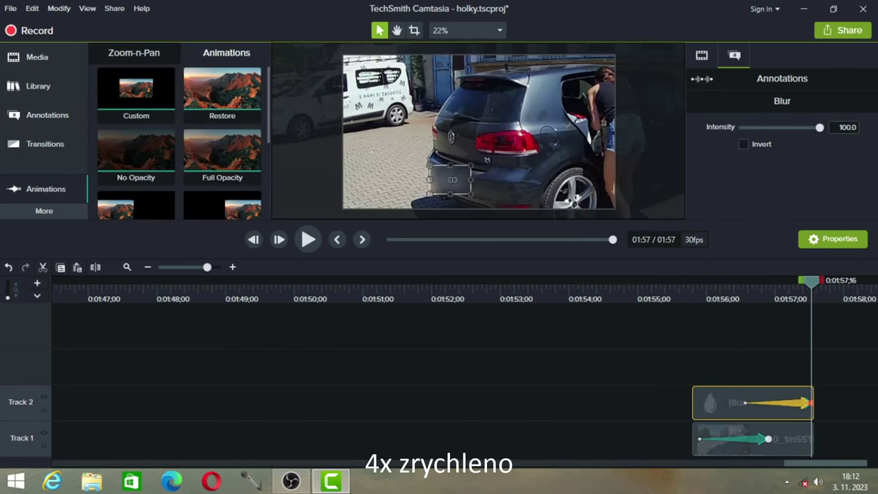
Go through the clip from about 0:01:56 to 0:01:57;18, repositioning and resizing the Blur to follow the car's licence plate
left_click_drag(812, 282, 721, 282)
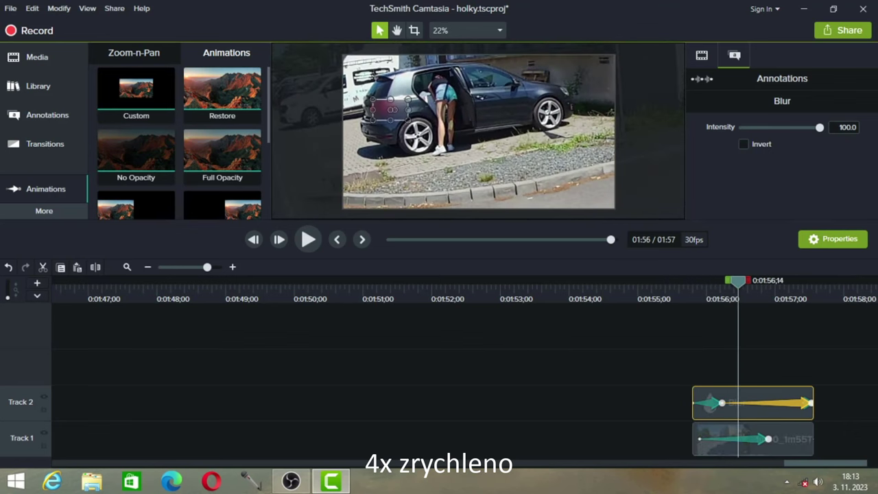
left_click_drag(738, 282, 765, 282)
key("period")
key("period")
key("period")
key("period")
key("period")
key("period")
key("period")
key("period")
key("period")
key("period")
key("period")
key("period")
key("period")
key("period")
key("period")
key("period")
key("period")
key("period")
key("period")
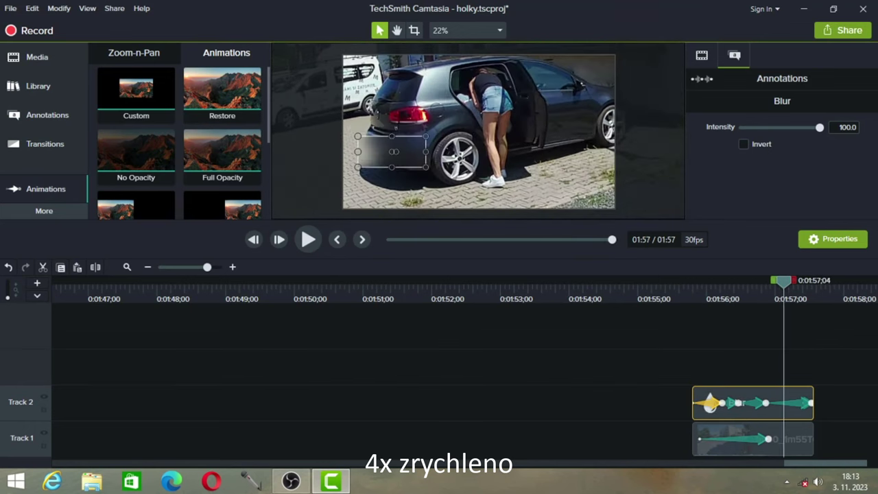
key("period")
key("period")
key("period")
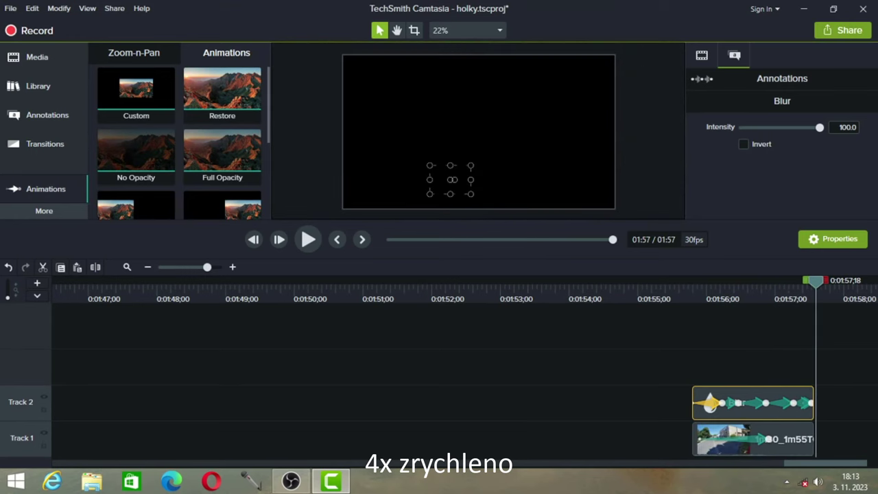
Select the trimmed car clip together with its Blur and move both to the start of the timeline
left_click(148, 267)
left_click(148, 266)
left_click(148, 267)
left_click(147, 266)
left_click_drag(371, 395, 489, 457)
left_click_drag(430, 438, 54, 439)
Place "1m30_1m55TOP" from the Media Bin on Track 3 and trim its start to 0:01:31;19
left_click(37, 57)
left_click_drag(239, 88, 52, 366)
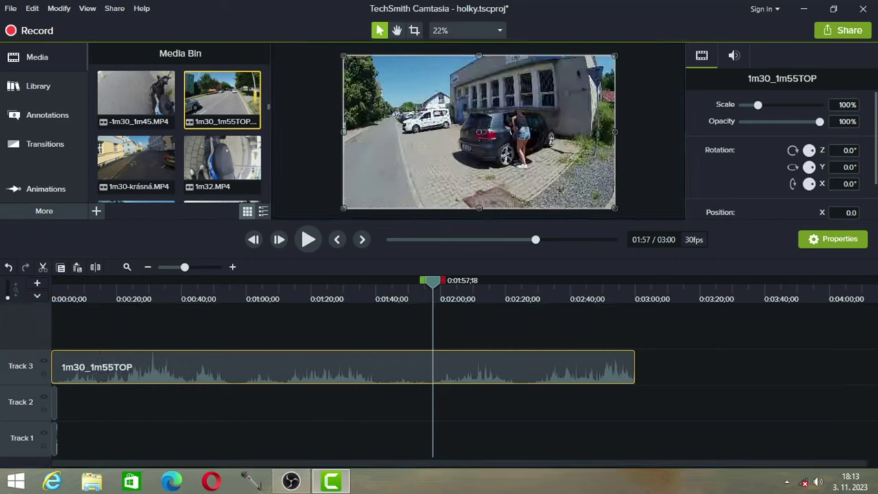
left_click_drag(432, 281, 351, 281)
left_click_drag(54, 367, 350, 367)
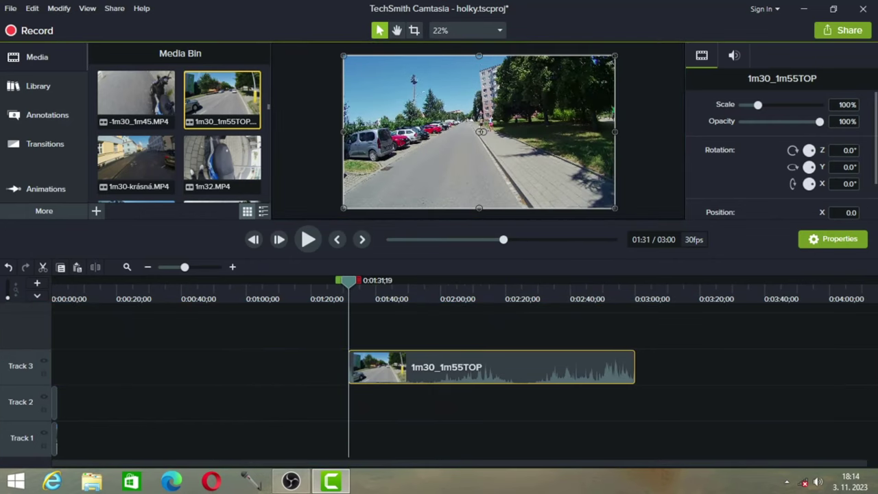
At 0:01:31;25, scale the Track 3 clip to 224.8% and shift the picture to X -804.5
left_click_drag(350, 281, 349, 281)
left_click_drag(758, 105, 777, 105)
left_click_drag(505, 132, 390, 132)
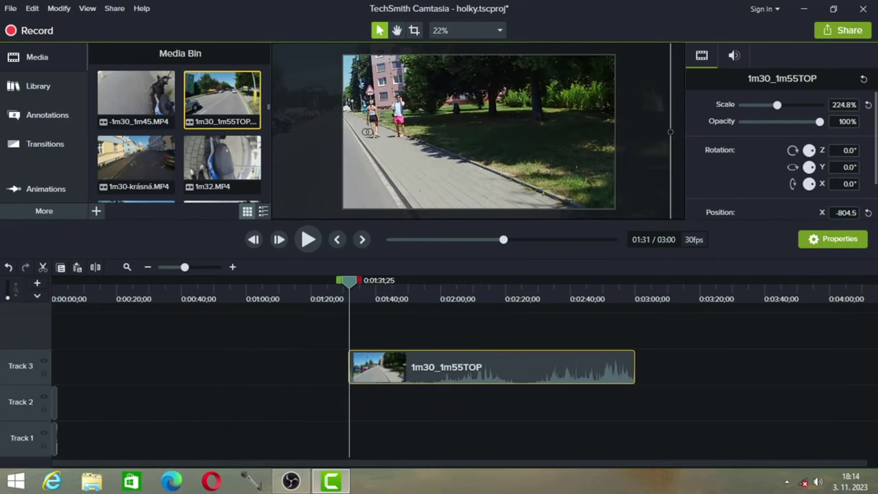
Add a Custom animation to the Track 3 clip at about 0:01:32;22, scaling it to 162.4% and shifting the picture to X -598.8
left_click_drag(349, 281, 352, 281)
left_click(45, 188)
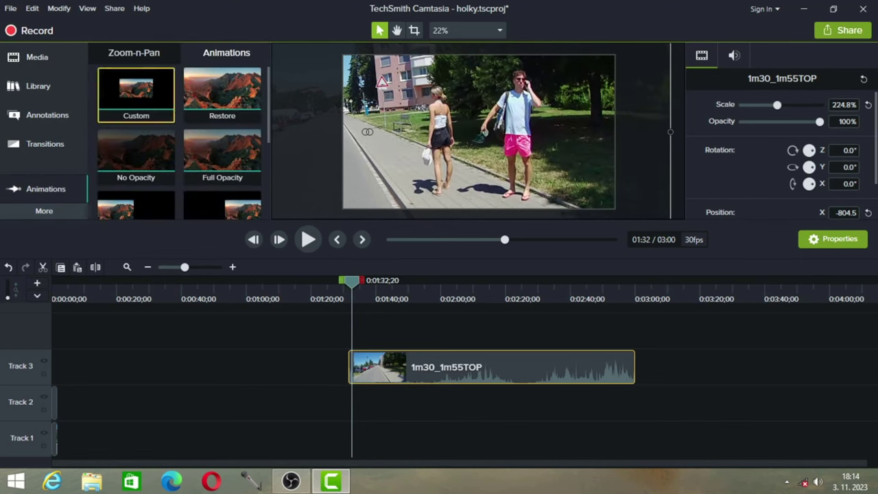
left_click_drag(136, 89, 354, 367)
left_click_drag(777, 105, 768, 105)
left_click_drag(473, 132, 502, 124)
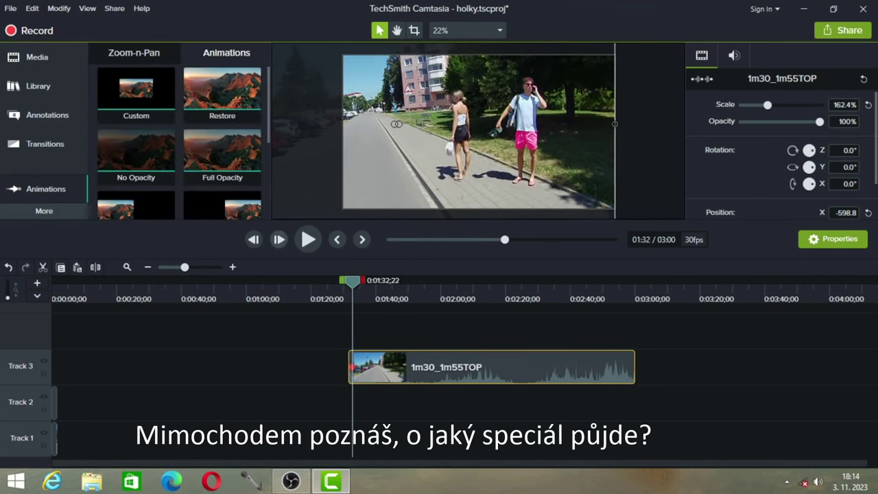
Select the Track 3 clip's zoom animation and raise the picture at 0:01:32;20
left_click_drag(352, 281, 353, 281)
left_click(233, 267)
left_click(232, 267)
double_click(343, 367)
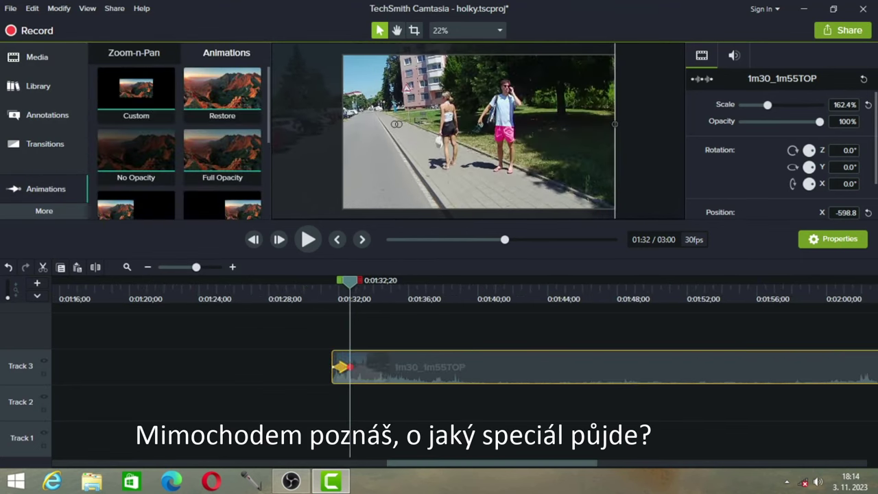
left_click_drag(480, 132, 480, 111)
Advance to 0:01:33;02, just after the pedestrians leave the frame, and trim the end of the Track 3 clip there
left_click_drag(351, 281, 354, 281)
left_click(279, 239)
left_click(279, 239)
left_click(280, 240)
left_click(279, 239)
left_click(279, 240)
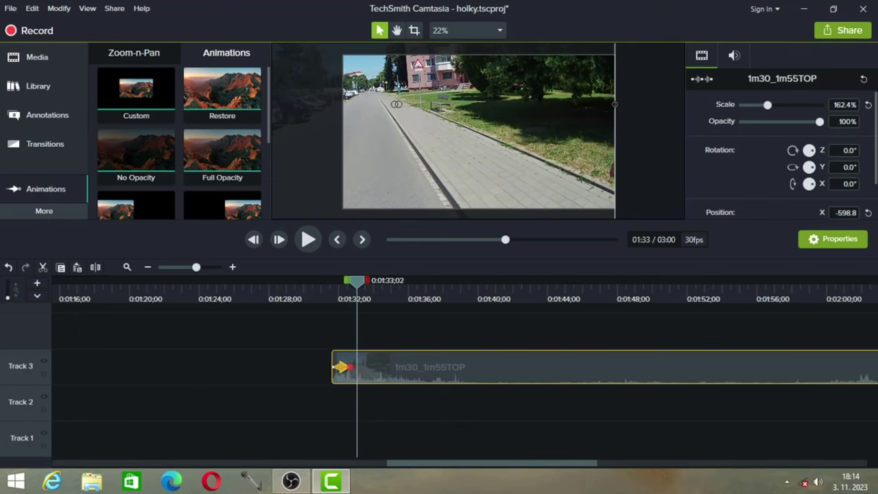
left_click(147, 267)
left_click_drag(528, 463, 649, 463)
left_click_drag(813, 367, 192, 376)
Add clip speed to the trimmed Track 3 clip and slow it down so it ends at about 0:01:40
right_click(140, 372)
left_click(186, 285)
left_click(165, 381)
Add a Blur on Track 4 from 0:01:37;22 to the end of the slowed clip and shrink its area
left_click_drag(143, 281, 179, 281)
left_click(47, 115)
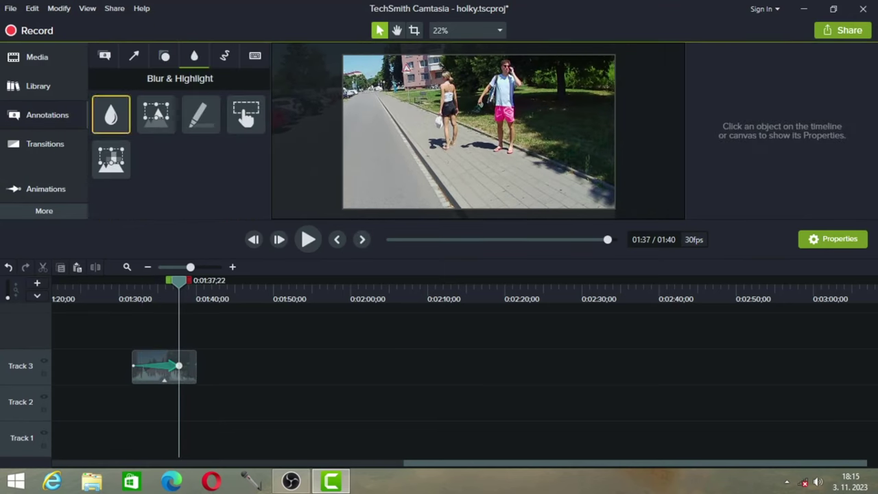
left_click_drag(111, 114, 196, 330)
left_click_drag(512, 112, 461, 132)
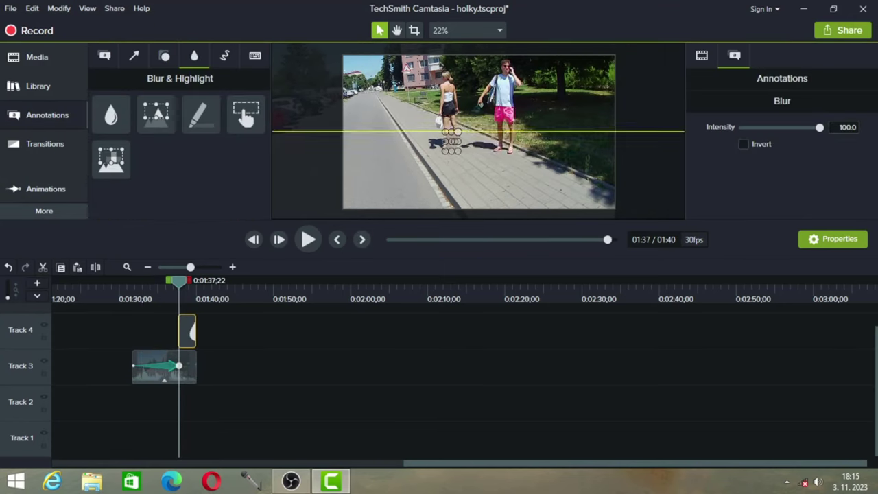
Add a Custom animation to the Track 4 Blur and position the Blur over the woman's head at about 0:01:38
left_click(46, 188)
left_click_drag(136, 89, 181, 331)
left_click(337, 239)
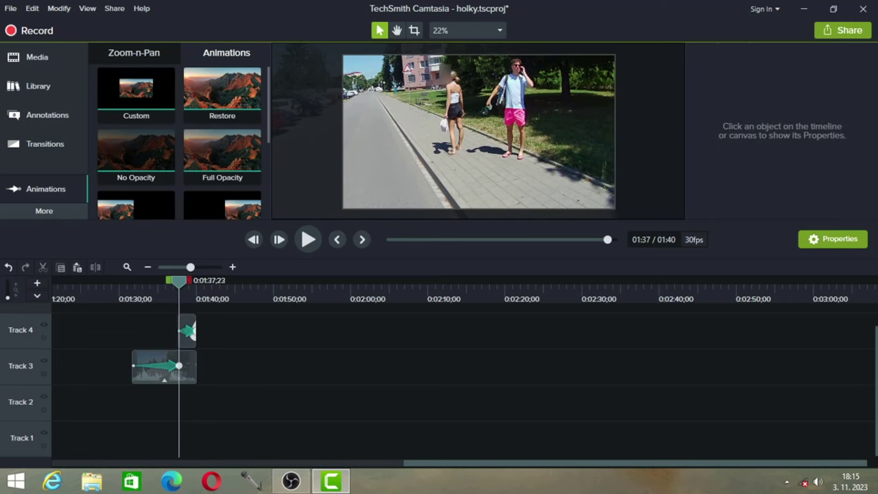
left_click_drag(179, 282, 183, 282)
left_click_drag(468, 76, 464, 72)
Advance past 0:01:38;08 in small increments and realign the Blur with the woman's head
left_click(279, 239)
left_click(279, 239)
left_click(279, 239)
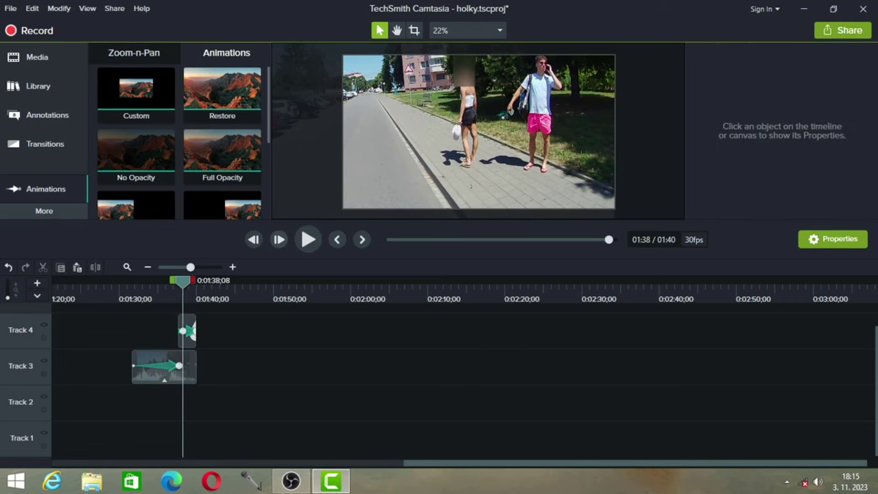
left_click(279, 239)
left_click(279, 239)
left_click(470, 73)
Recheck the Blur from about 0:01:38 and reposition it over the woman's head at 0:01:39;04
left_click_drag(185, 281, 180, 282)
left_click(279, 239)
left_click(279, 240)
left_click(279, 239)
left_click(279, 240)
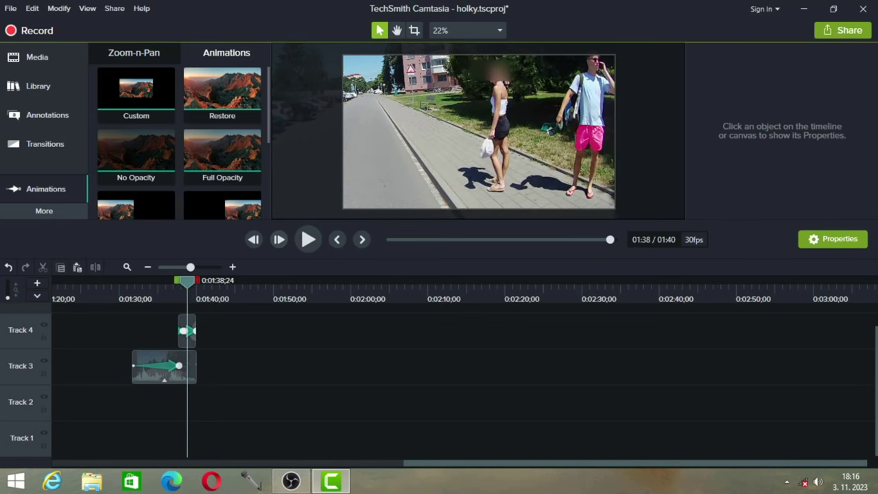
left_click(279, 240)
left_click(280, 239)
left_click(527, 79)
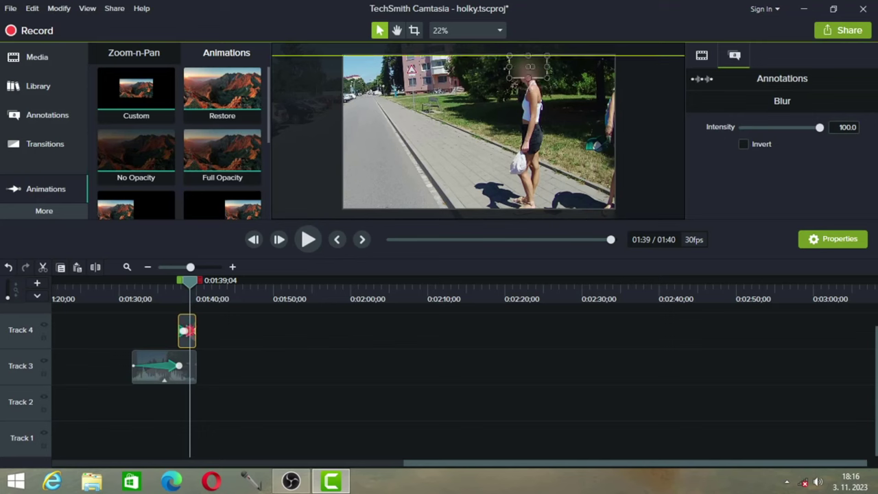
Go back to about 0:01:38;20 and correct the Blur's position over the woman's head
left_click_drag(190, 282, 186, 281)
left_click(279, 239)
left_click(506, 70)
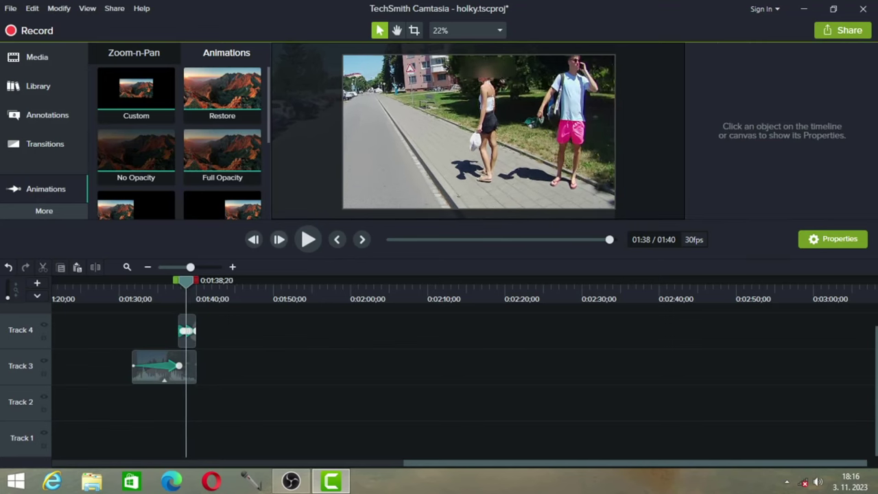
Advance frame by frame to 0:01:39;15 and move the Blur back over the woman's head
key("period")
key("period")
key("period")
key("period")
key("period")
key("period")
key("period")
key("period")
key("period")
key("period")
key("period")
key("period")
key("period")
key("period")
key("period")
key("period")
key("period")
key("period")
key("period")
key("period")
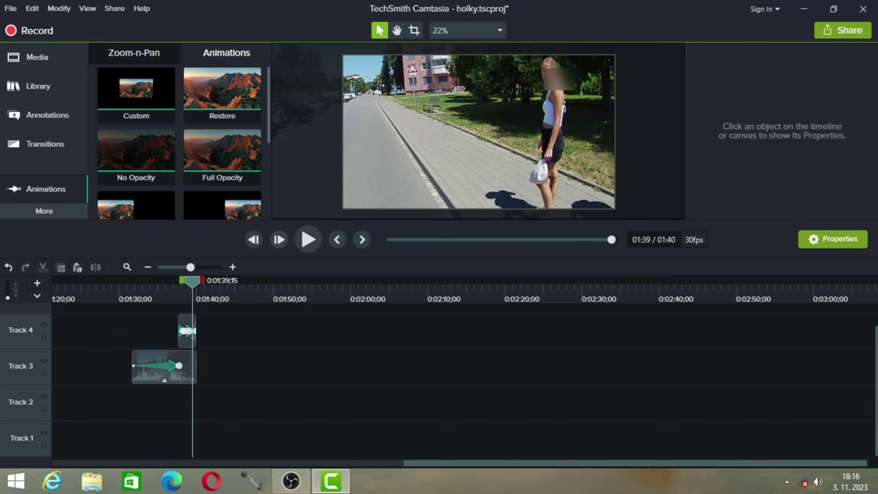
left_click_drag(563, 78, 550, 67)
Continue frame by frame and shift the Blur along with the woman's head around 0:01:39;17
left_click_drag(193, 282, 193, 282)
key("period")
key("period")
key("period")
key("period")
key("period")
key("period")
key("period")
key("period")
key("period")
key("period")
key("period")
key("period")
key("period")
key("period")
key("period")
key("period")
left_click_drag(553, 67, 578, 67)
left_click(192, 282)
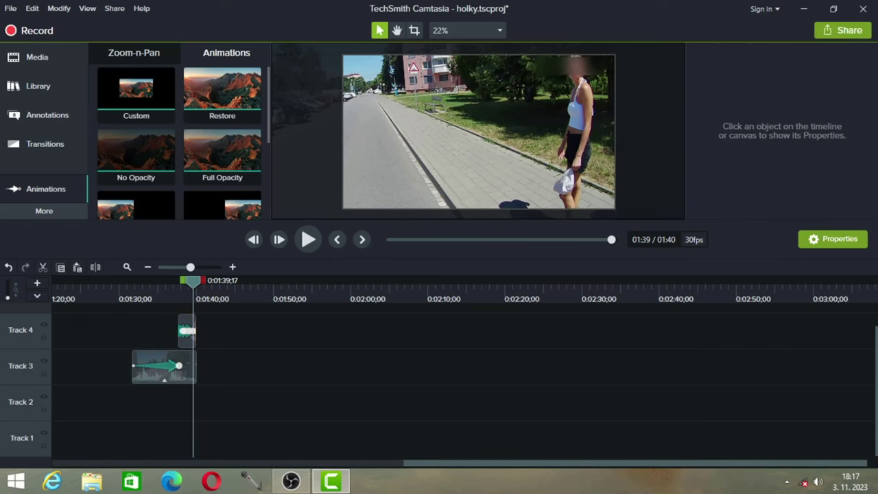
Advance to 0:01:39;26 and move the Blur toward the frame's edge to follow the woman's head
left_click_drag(193, 282, 194, 282)
left_click(526, 67)
key("Escape")
key("period")
key("period")
key("period")
key("period")
key("period")
key("period")
key("period")
key("period")
key("period")
key("period")
key("period")
left_click_drag(578, 74, 586, 77)
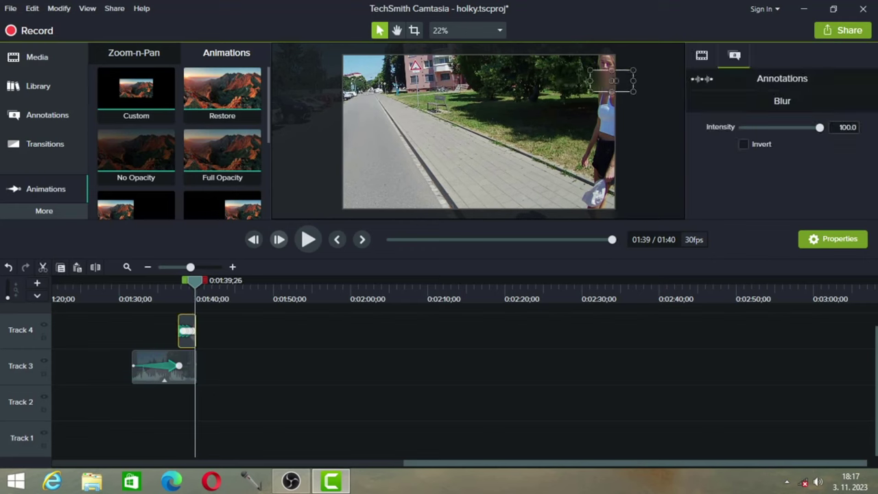
Move the video clip and its Blur down to Tracks 1 and 2, starting at about 0:01:31;29
key("period")
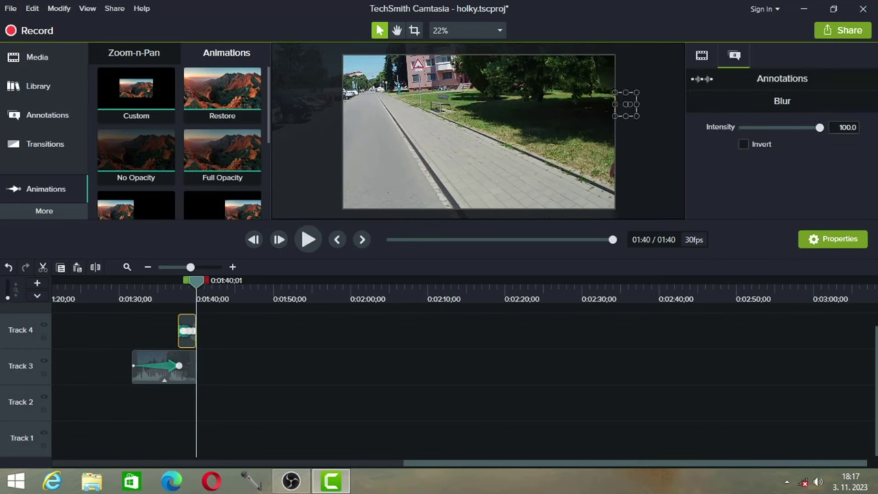
left_click_drag(196, 282, 135, 282)
key("ctrl+a")
left_click_drag(161, 370, 167, 439)
left_click(146, 452)
key("ctrl+a")
left_click(167, 452)
left_click(110, 357)
Add a second Blur annotation on Track 3 above the clip and trim its end to about 0:01:39;14
left_click(39, 86)
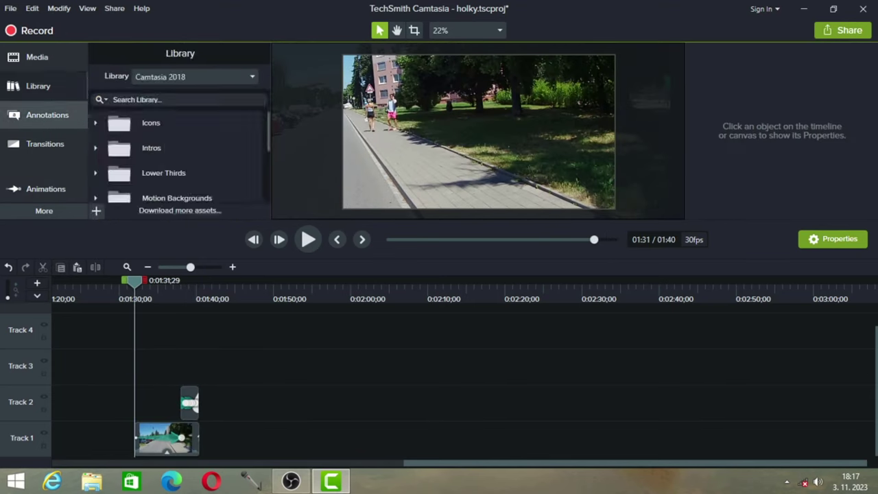
left_click(47, 115)
mouse_move(111, 115)
left_mouse_down()
mouse_move(180, 366)
mouse_move(136, 367)
left_mouse_up()
mouse_move(134, 281)
left_mouse_down()
mouse_move(122, 281)
mouse_move(192, 282)
left_mouse_up()
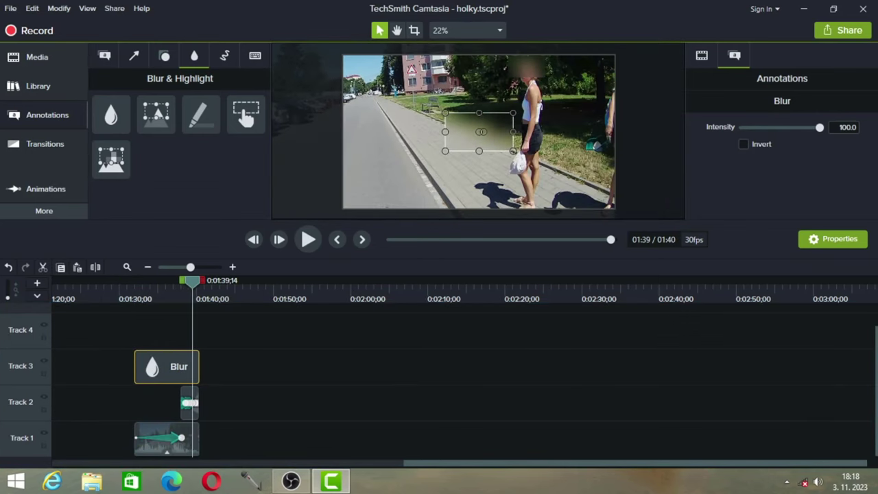
left_click_drag(199, 366, 188, 367)
left_click_drag(775, 366, 797, 367)
Add a Custom animation across the Track 3 Blur and fit the Blur over the man's head at 0:01:31;29
left_click(46, 189)
left_click_drag(136, 94, 527, 367)
left_click_drag(513, 113, 396, 88)
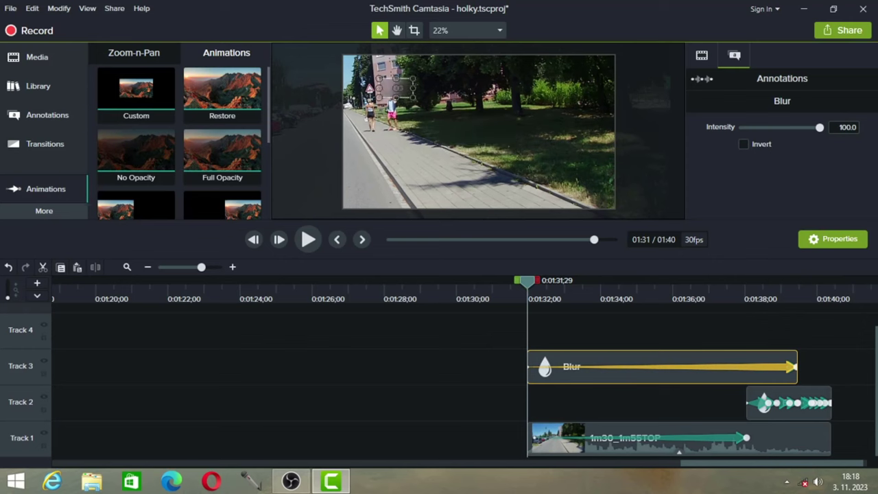
Advance through the clip to about 0:01:38 and reposition the Track 3 Blur to follow the man's head
key("space")
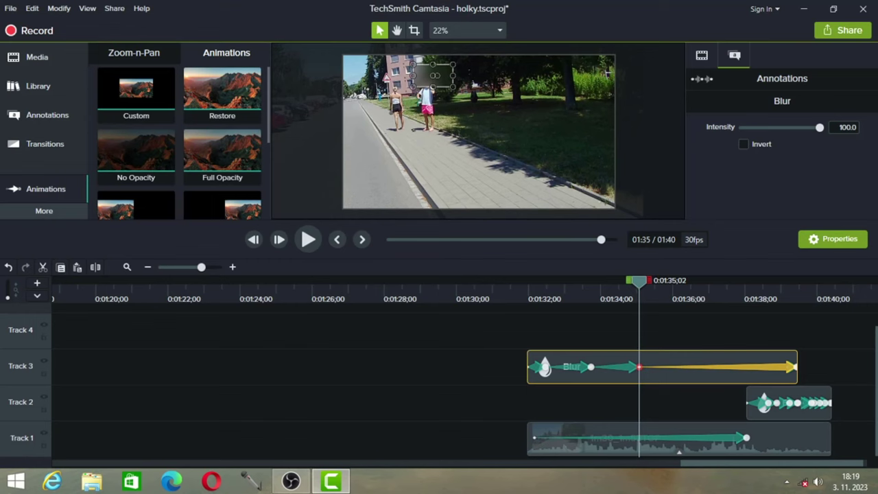
key("space")
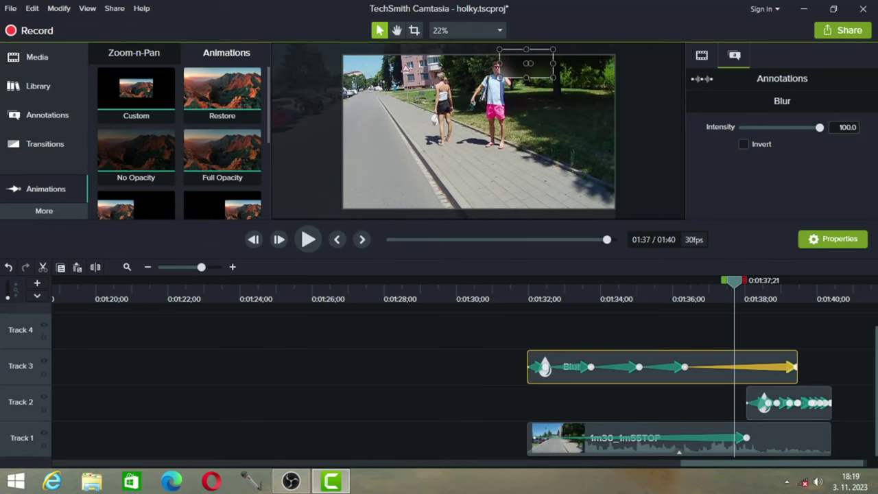
left_click_drag(734, 282, 764, 282)
left_click_drag(536, 60, 517, 60)
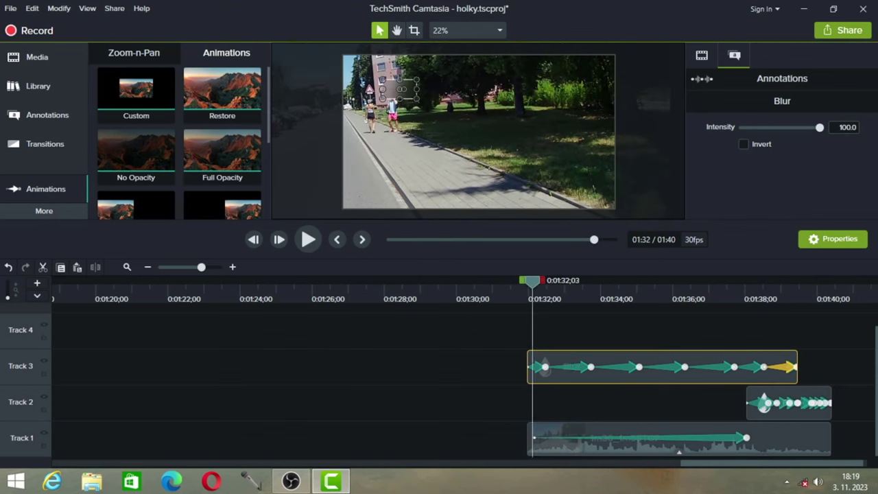
Play back the animated Blur from about 0:01:32 and recheck how it covers the man's head around 0:01:36
left_click(531, 329)
key("space")
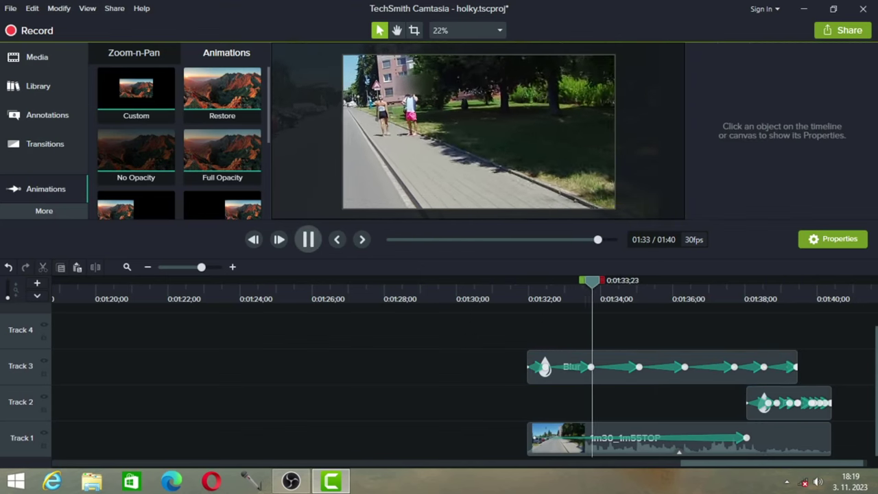
key("space")
left_click_drag(701, 281, 676, 282)
left_click(669, 366)
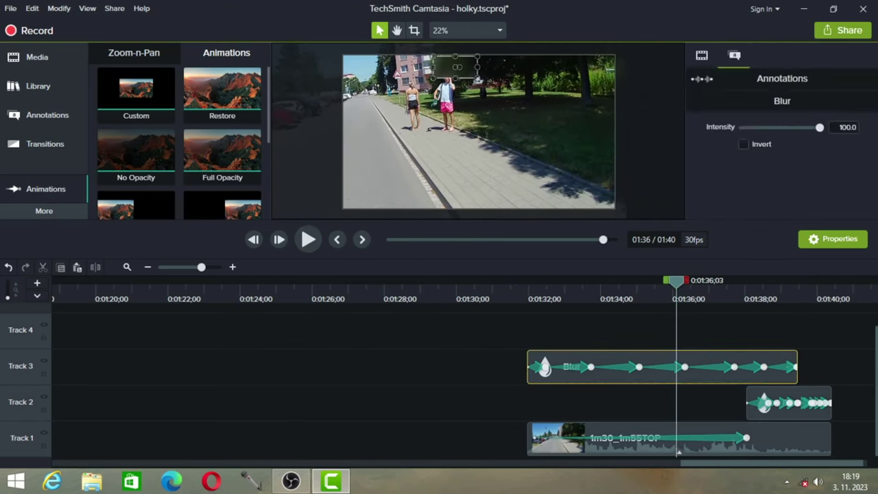
key("space")
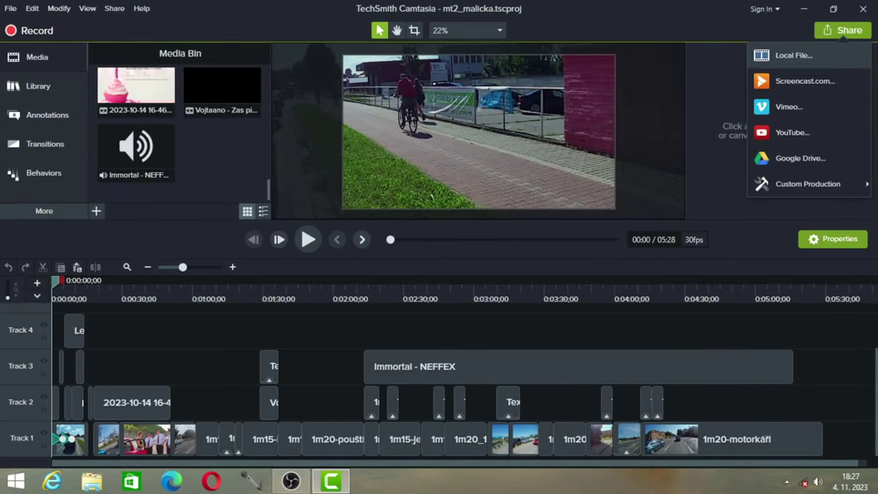
Start exporting the mt2_malicka project to a local file with the MP4 with Smart Player (up to 1080p) preset
left_click(793, 56)
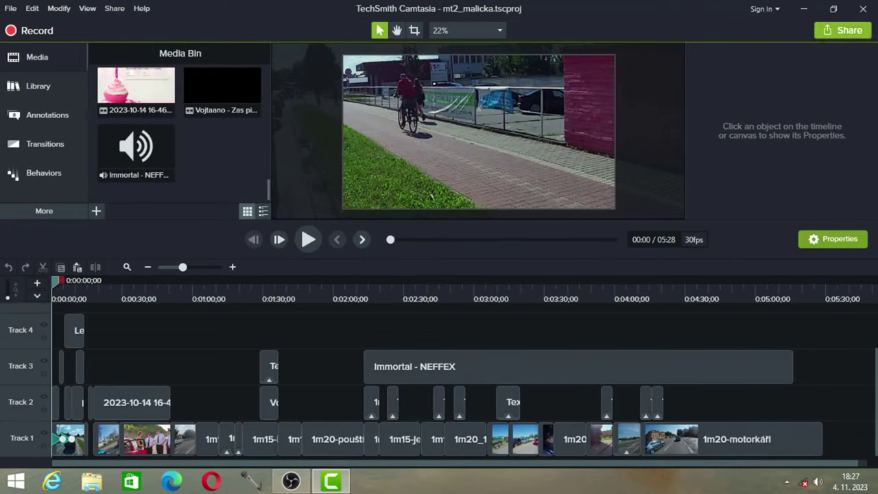
left_click(842, 30)
left_click(794, 55)
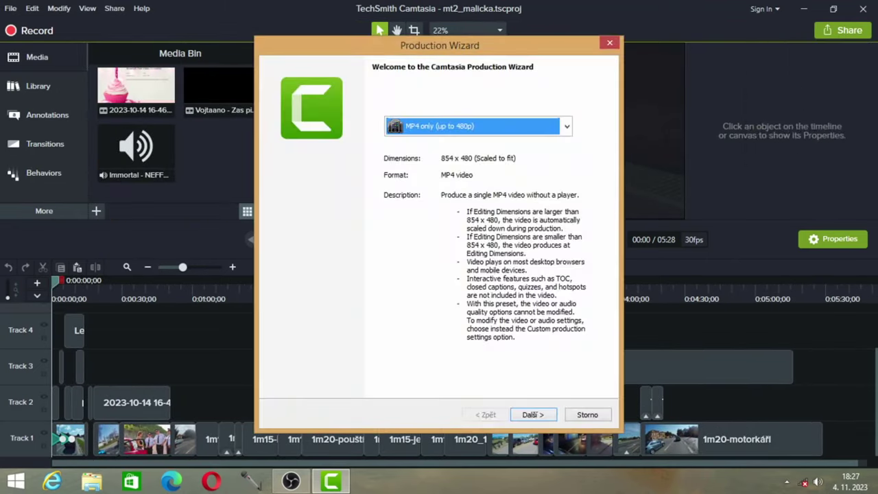
left_click(567, 127)
left_click(473, 343)
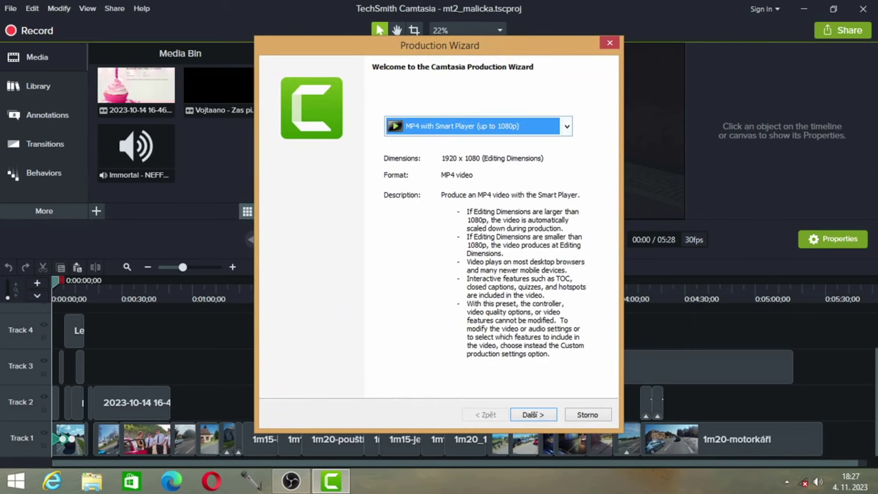
key("Return")
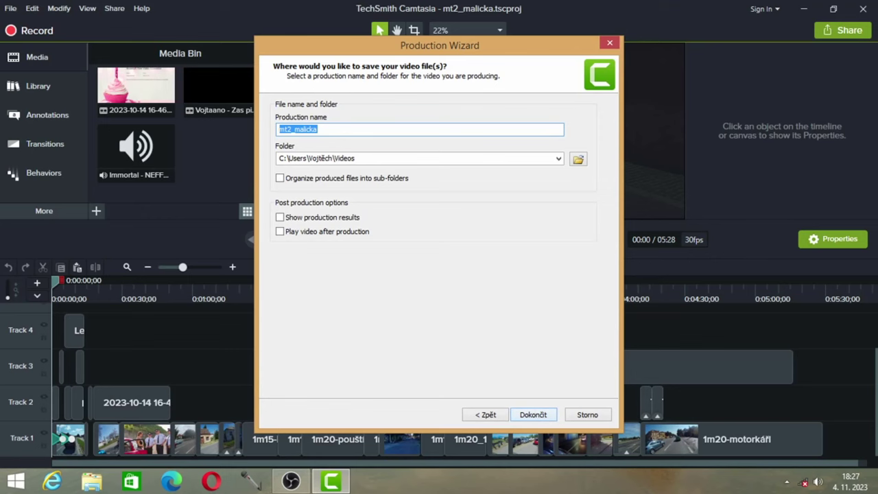
Save the production as mt2_malicka.mp4 in E:\mt2_malicka, start rendering, and minimise the OBS Studio window
left_click(577, 159)
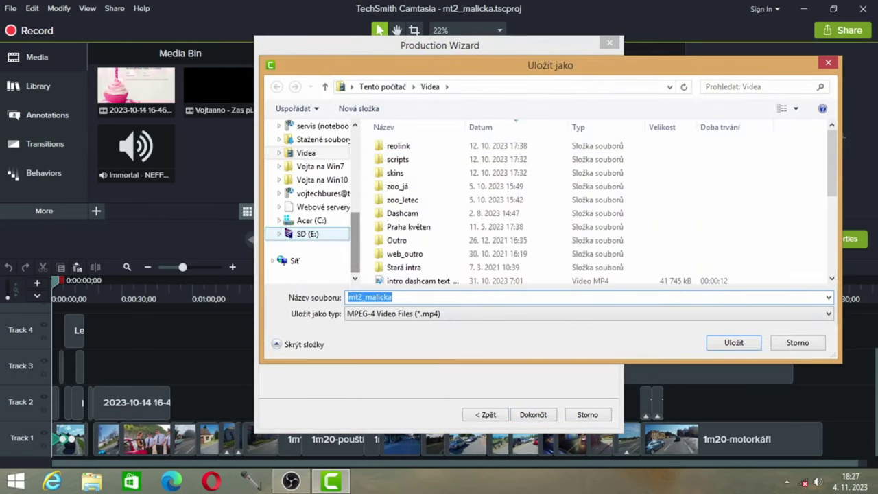
left_click(307, 234)
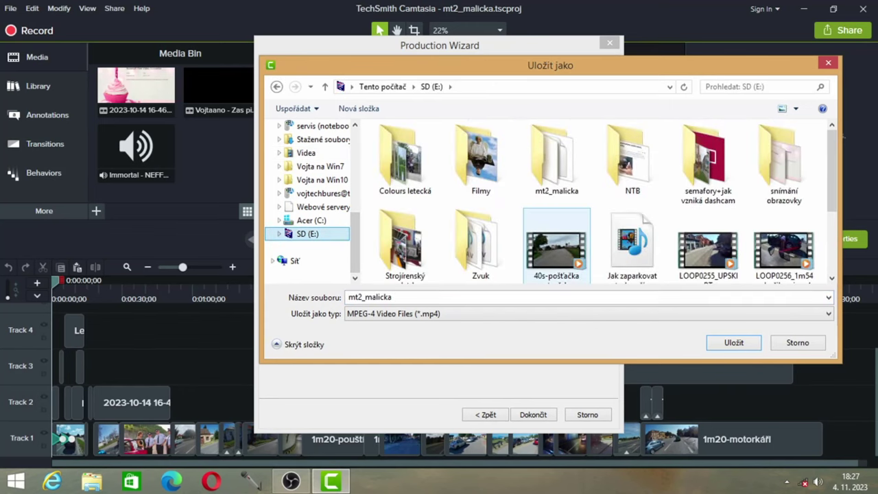
double_click(557, 159)
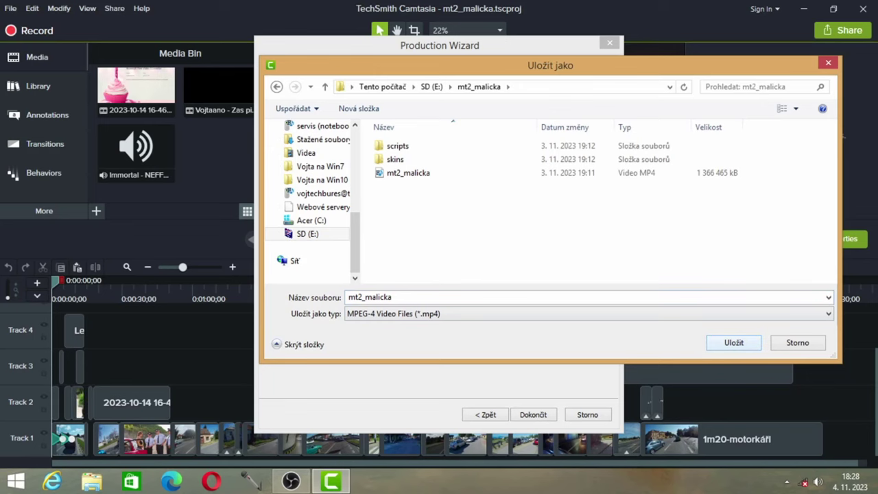
key("Return")
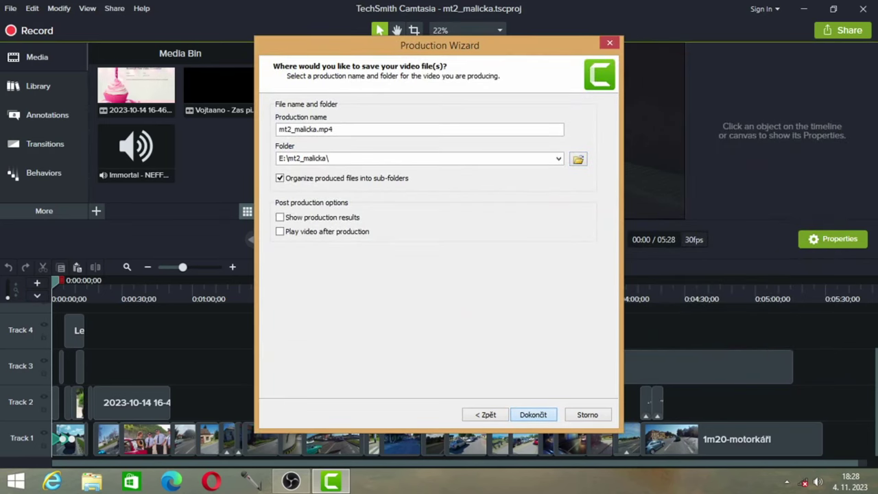
key("Return")
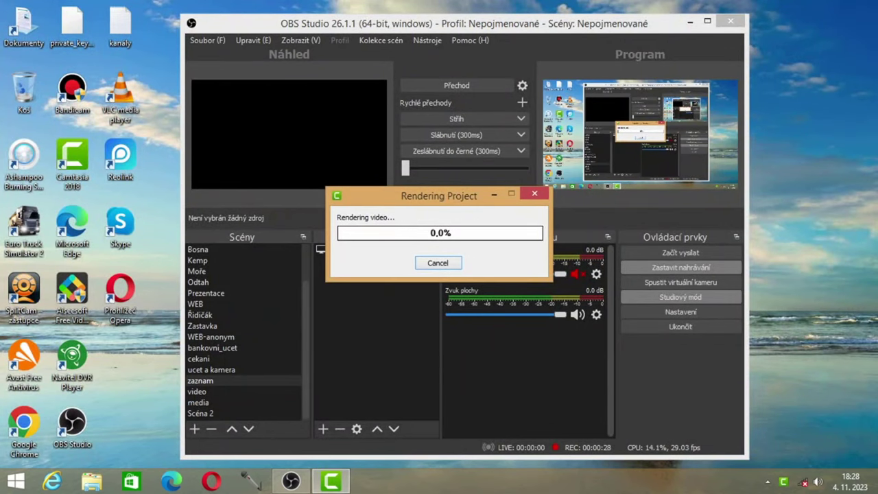
left_click(690, 23)
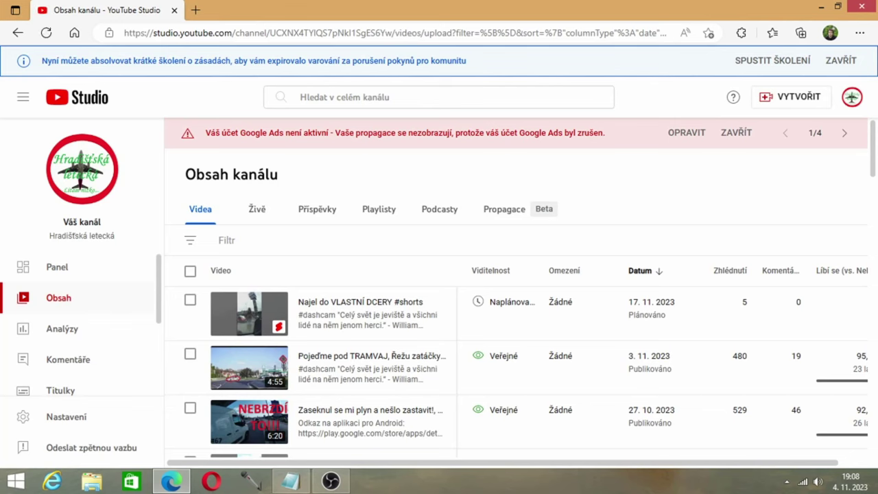
In YouTube Studio, upload the mt2_malicka video from the Rendrování folder on SMARTDISK (F:)
left_click(772, 123)
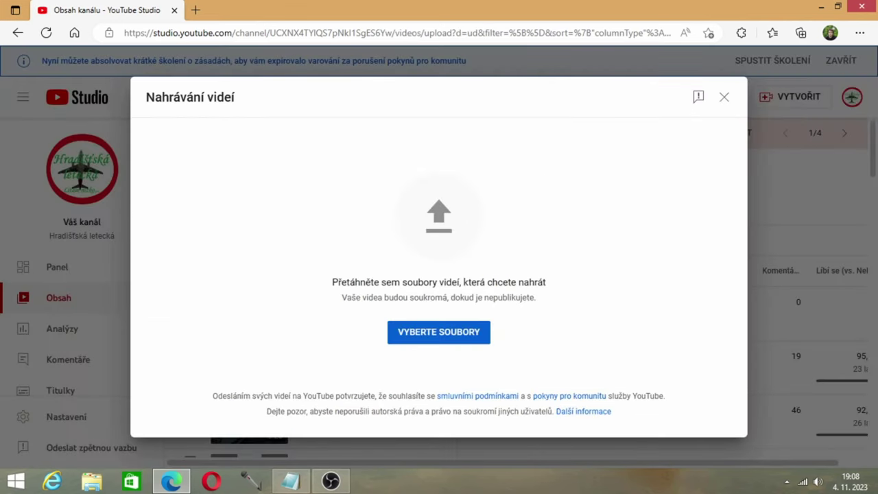
left_click(430, 332)
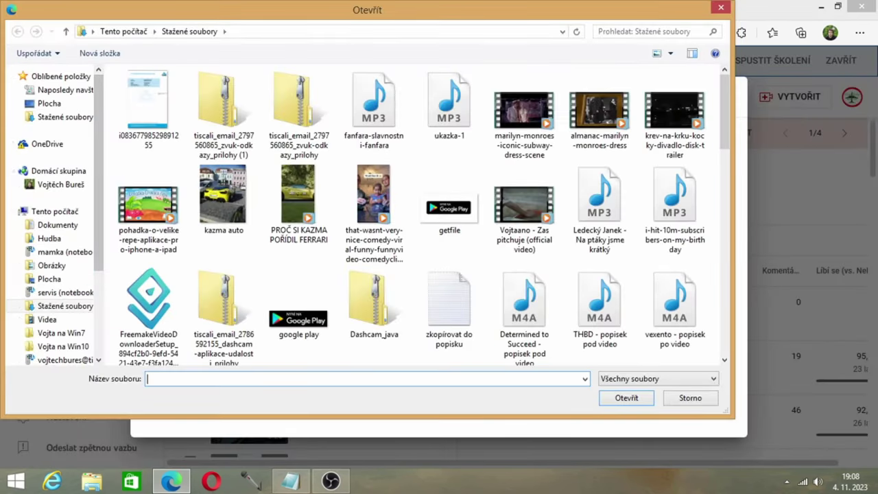
left_click(49, 279)
scroll(54, 279, "down", 3)
left_click(64, 299)
double_click(148, 104)
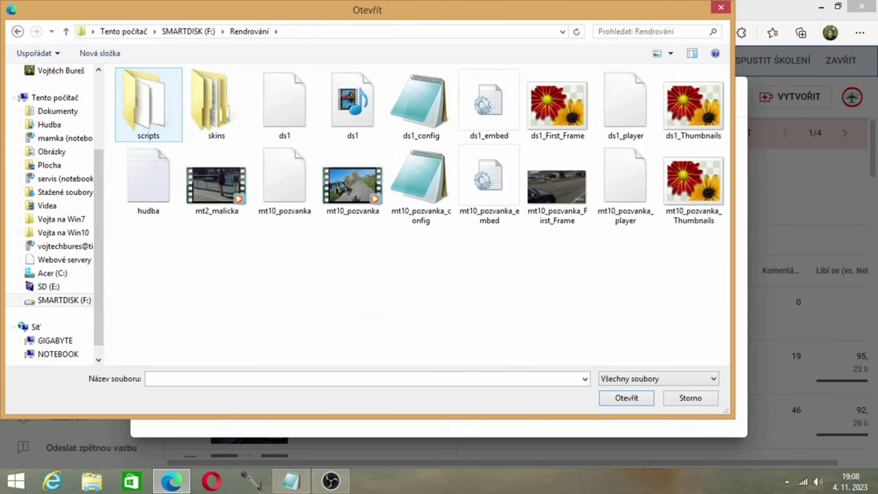
double_click(216, 186)
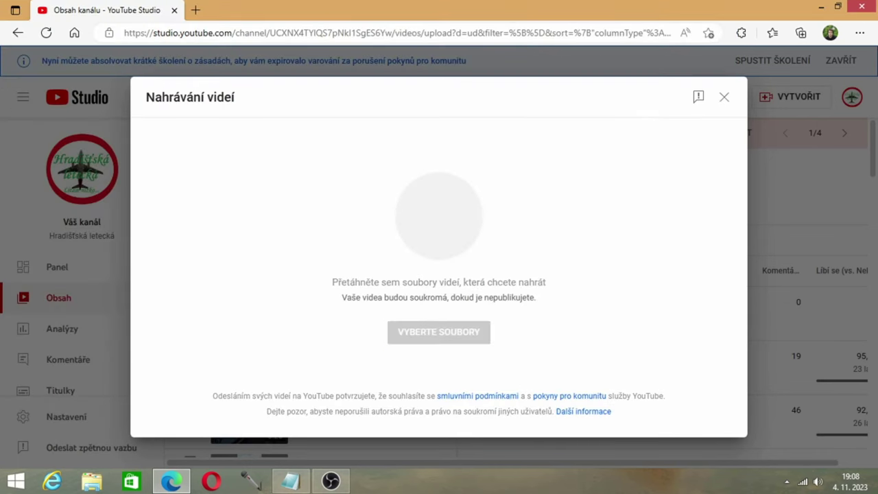
Title the uploaded video "Nedal mi přednost, SkútrCam #68"
key("ctrl+a")
type("SkútrCam #67")
key("BackSpace")
type("8")
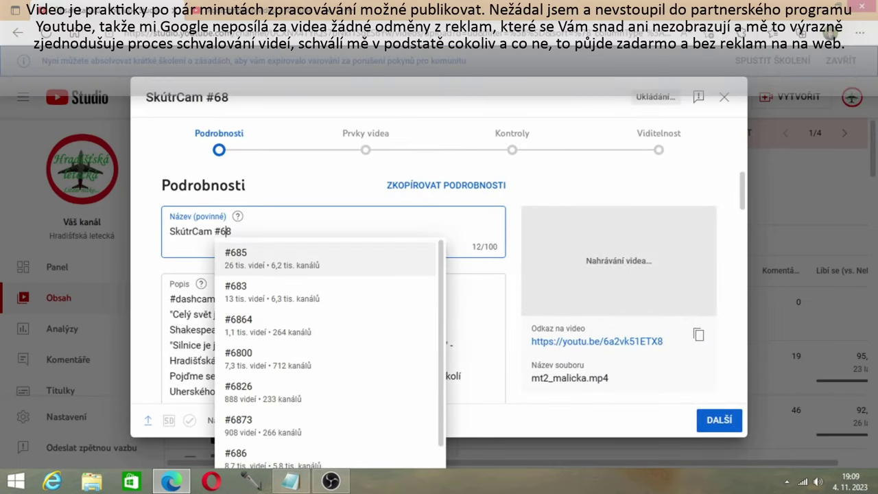
key("Left")
key("Left")
key("Left")
key("Left")
key("Left")
key("Left")
key("Left")
key("Left")
type("Nedal mi přednost,")
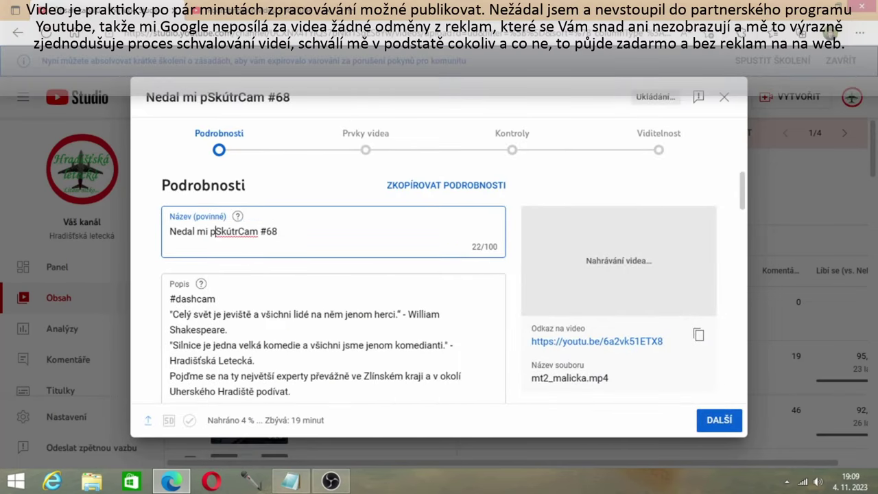
Add the chapter line "0:00 Intro" below "Dnes uvidíte:" in the video description
left_click(742, 190)
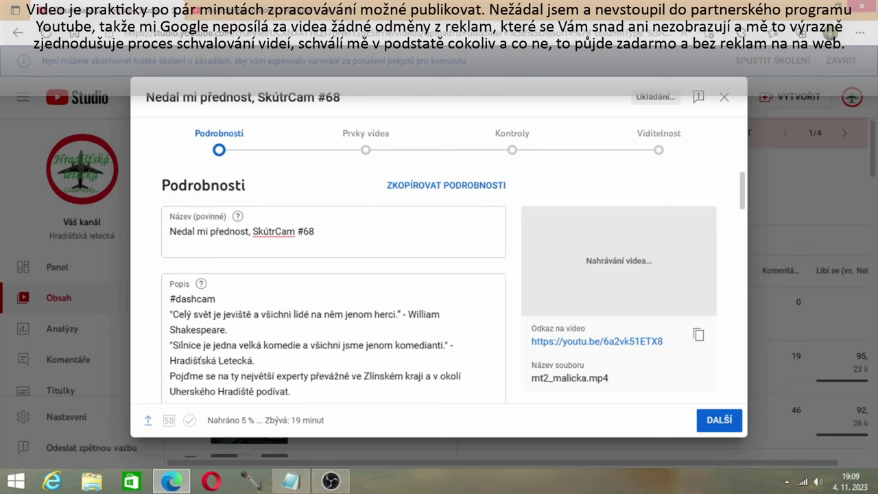
left_click_drag(742, 190, 742, 227)
left_click(226, 251)
key("Return")
type("0:0")
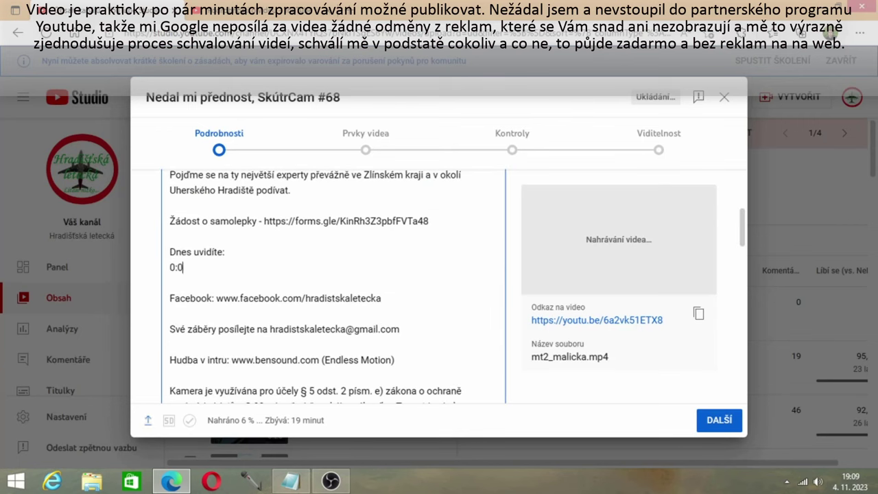
type("0 Intro")
key("Return")
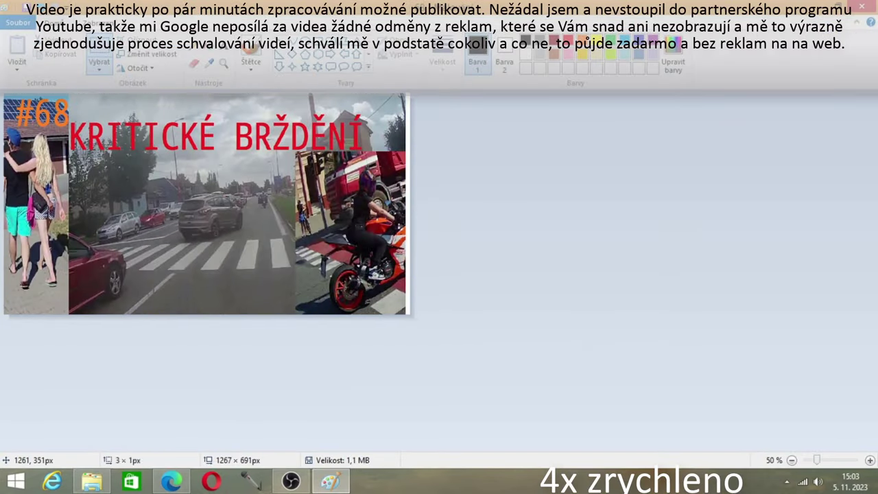
In Paint, crop the white strip off the #68 thumbnail's right edge and add the text "z 50 na 0" near its bottom
left_click_drag(411, 204, 407, 205)
left_click(223, 46)
left_click(94, 299)
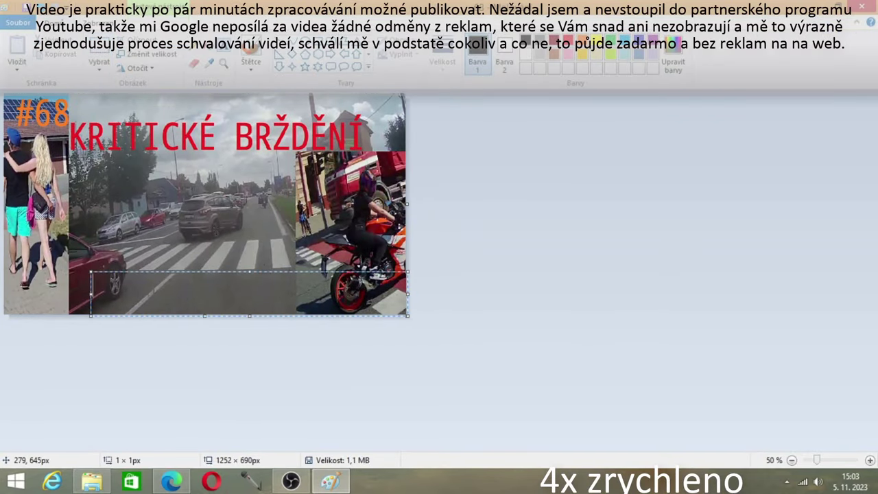
type("z 50 na 0")
key("ctrl+a")
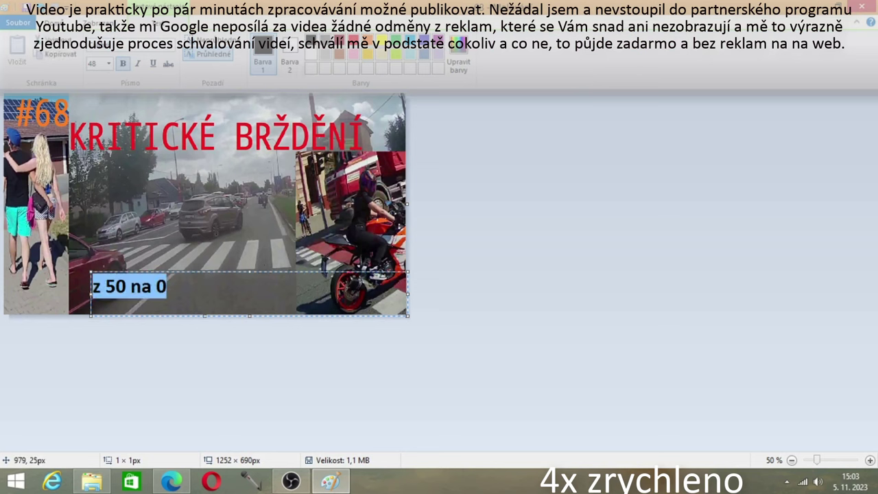
Format the "z 50 na 0" text in red at size 80 and shift it right, below the zebra crossing
left_click(353, 40)
left_click(95, 63)
type("150")
key("Return")
left_click(95, 64)
type("80")
key("Return")
left_click(175, 295)
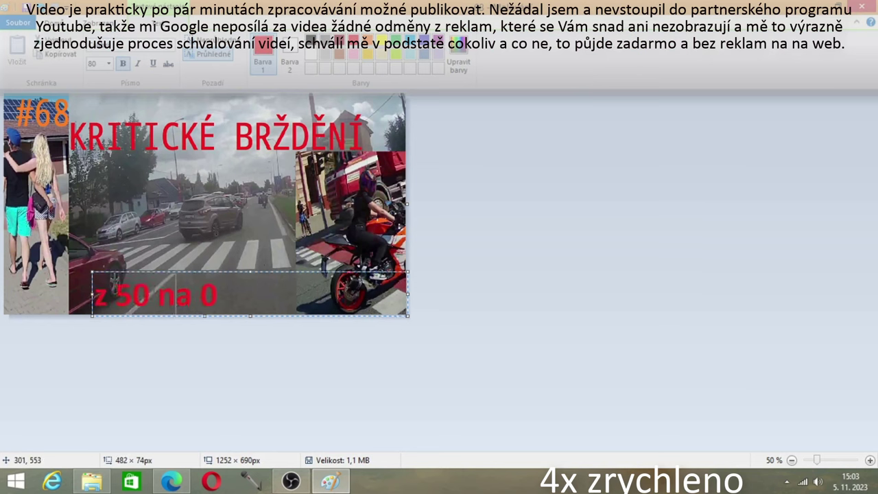
left_click_drag(91, 294, 174, 293)
left_click(333, 172)
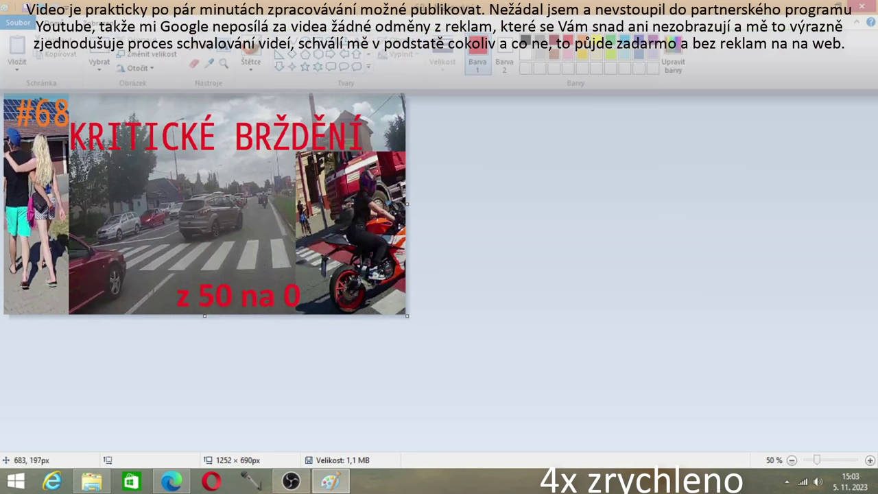
Close the thumbnail image and open YouTube Studio for the channel in the browser
left_click(861, 7)
left_click(819, 62)
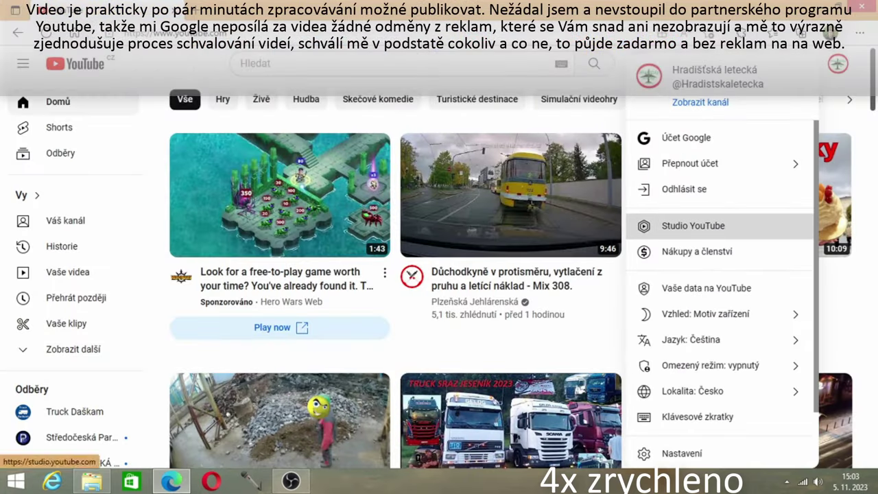
left_click(700, 226)
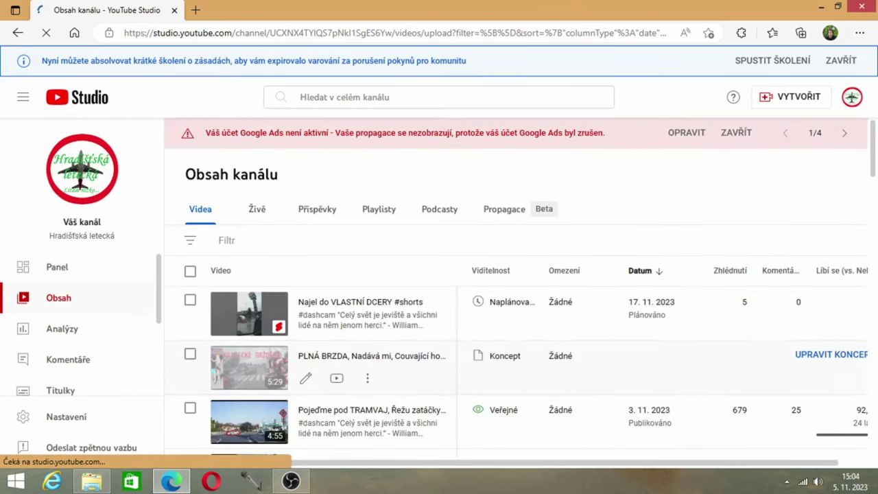
Open the draft "PLNÁ BRZDA, Nadává mi..." #68 for editing and replace its thumbnail with the edited image
left_click(843, 355)
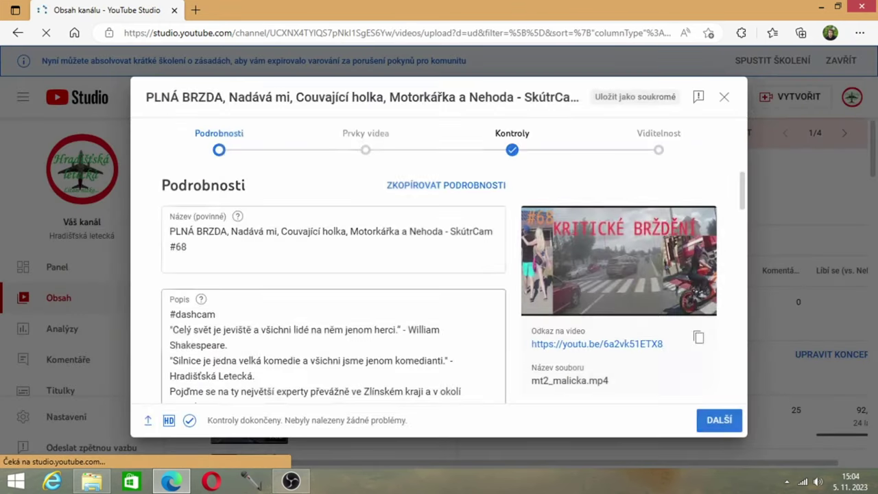
scroll(333, 288, "down", 10)
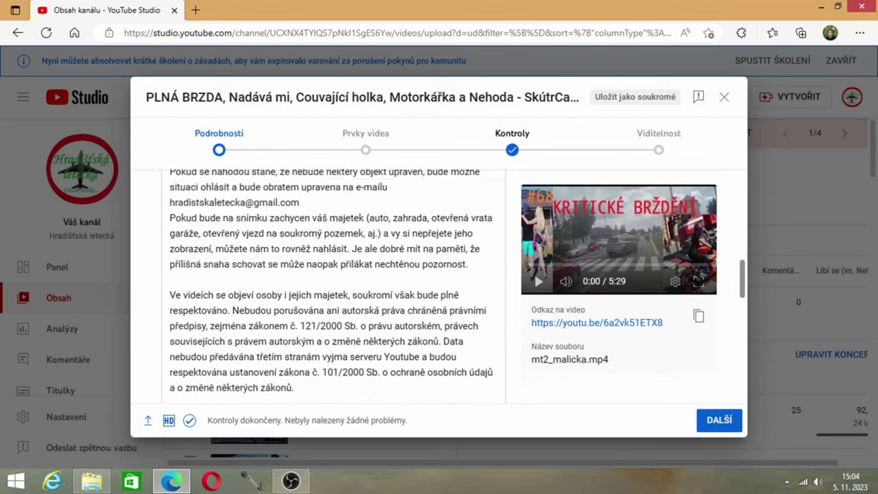
scroll(329, 288, "down", 4)
left_click(234, 271)
left_click(241, 275)
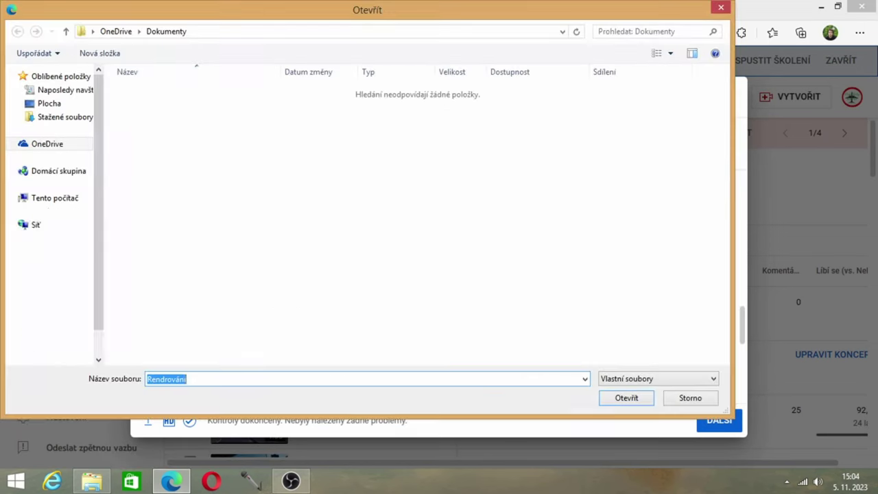
left_click(64, 266)
double_click(489, 110)
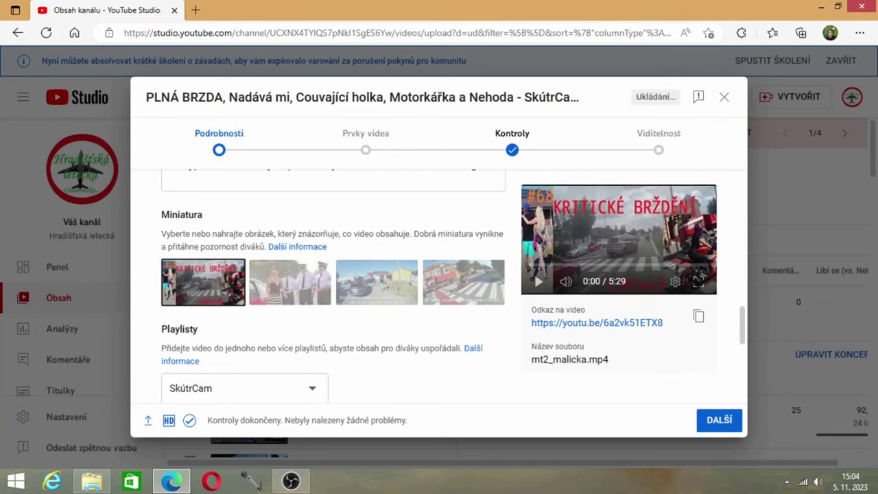
Expand the draft's additional details, review them down to the tags, and continue to the video elements
scroll(333, 288, "down", 5)
left_click(193, 363)
scroll(333, 288, "down", 10)
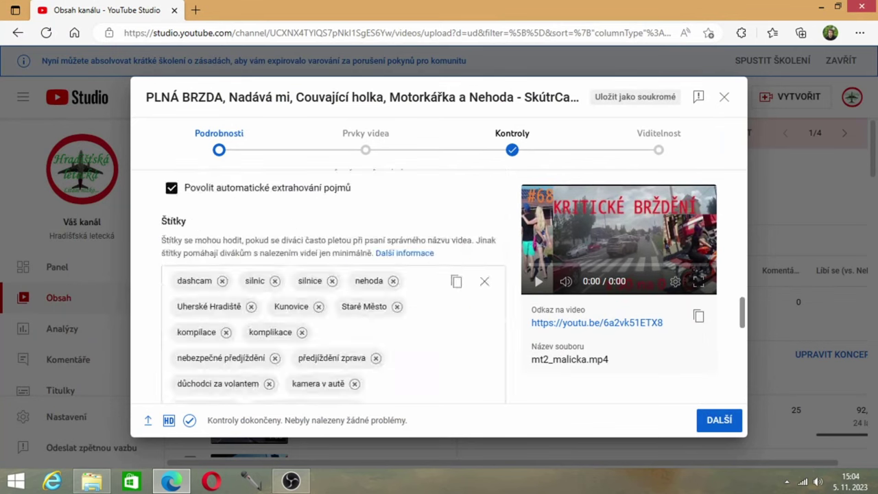
left_click(718, 420)
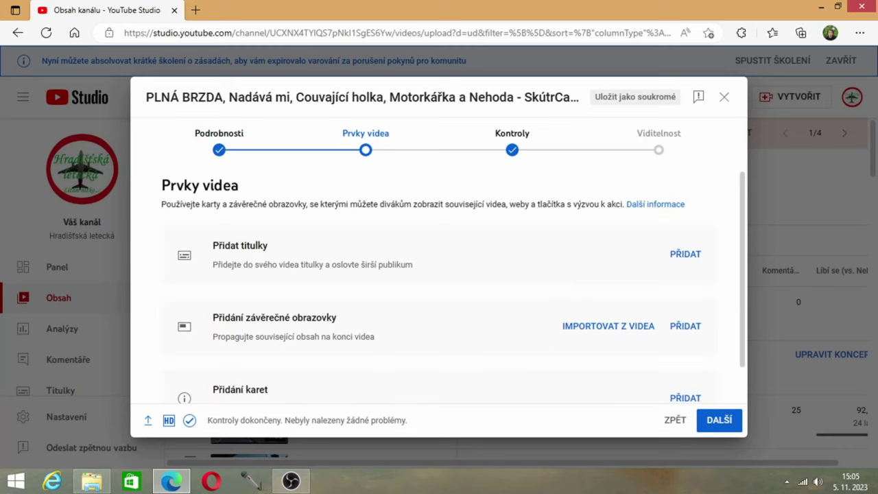
Add an end screen with one video and one subscribe element, both starting at 5:23:27
left_click(685, 326)
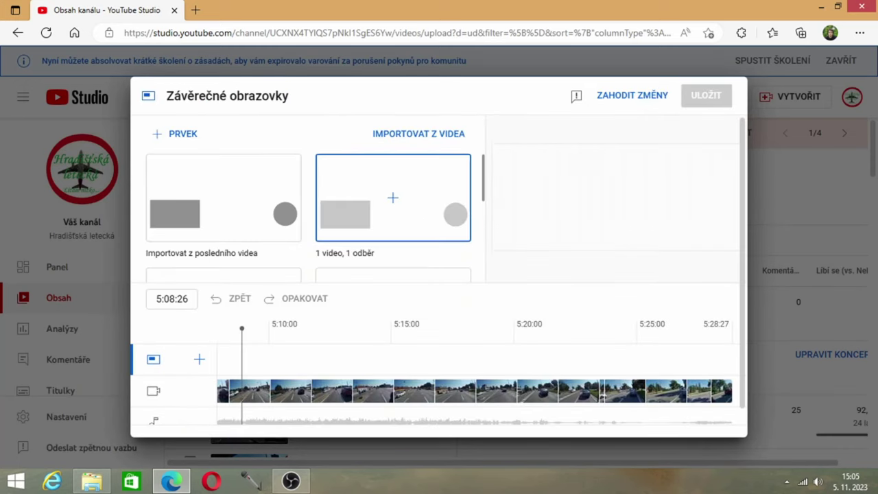
left_click(393, 202)
left_click_drag(242, 362, 610, 361)
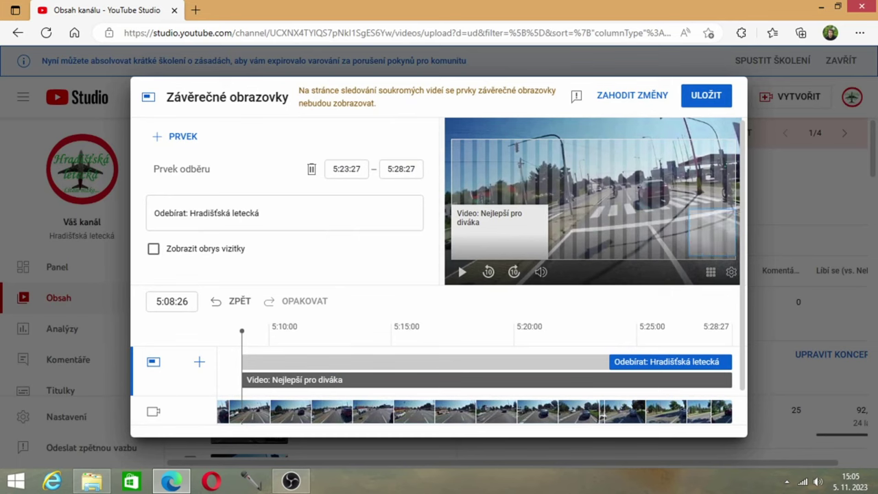
left_click_drag(242, 379, 610, 380)
Move the end screen's video and subscribe elements to the upper corners of the frame, preview the ending and save
left_click(605, 333)
left_click(463, 272)
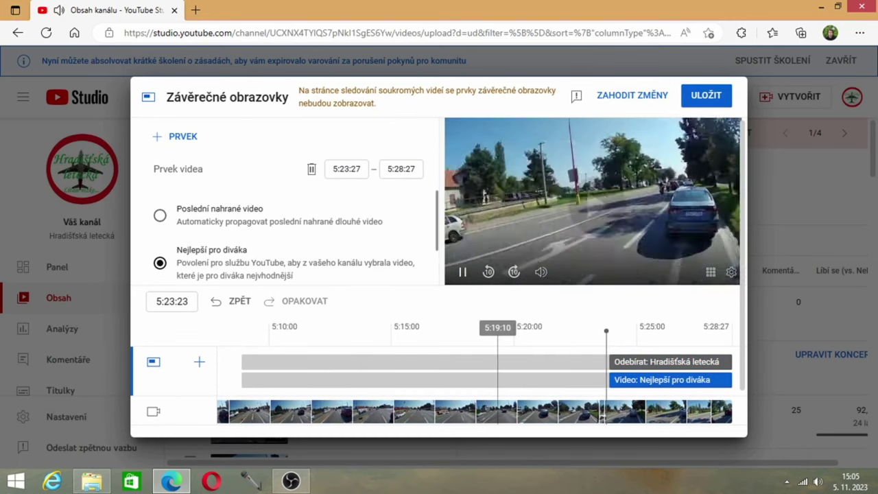
left_click_drag(712, 232, 712, 163)
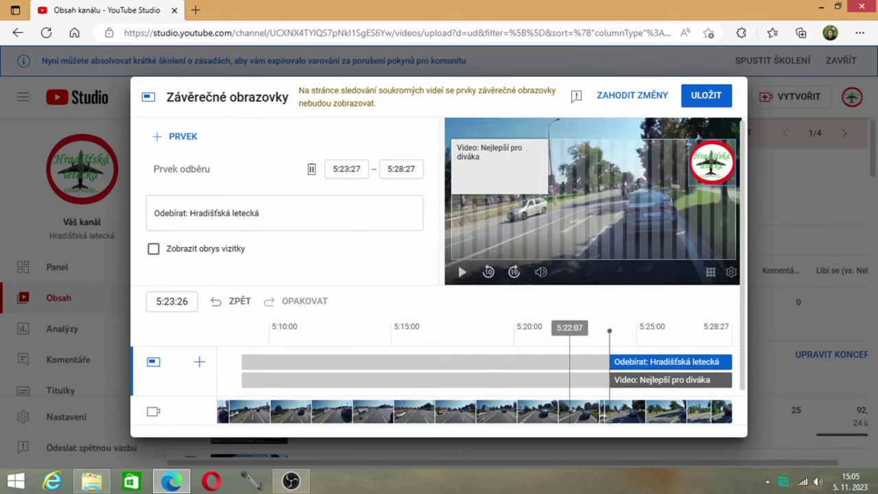
left_click(583, 333)
left_click(462, 272)
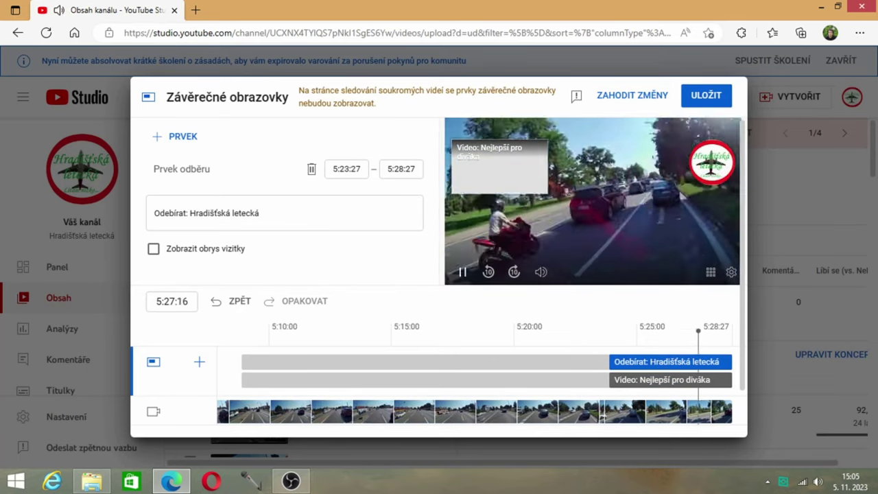
left_click(706, 96)
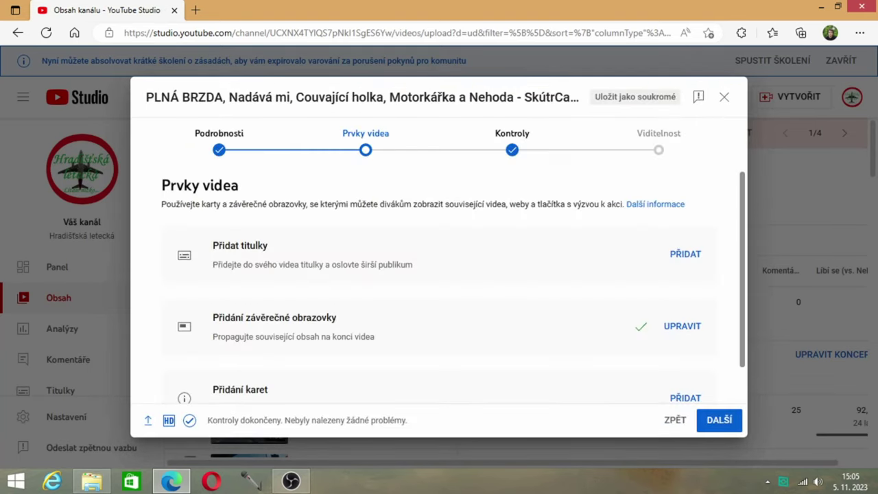
Add a video card linking to the channel's "Nacouval do VLASTNÍ DCERY" video and save it
scroll(685, 330, "down", 1)
left_click(686, 359)
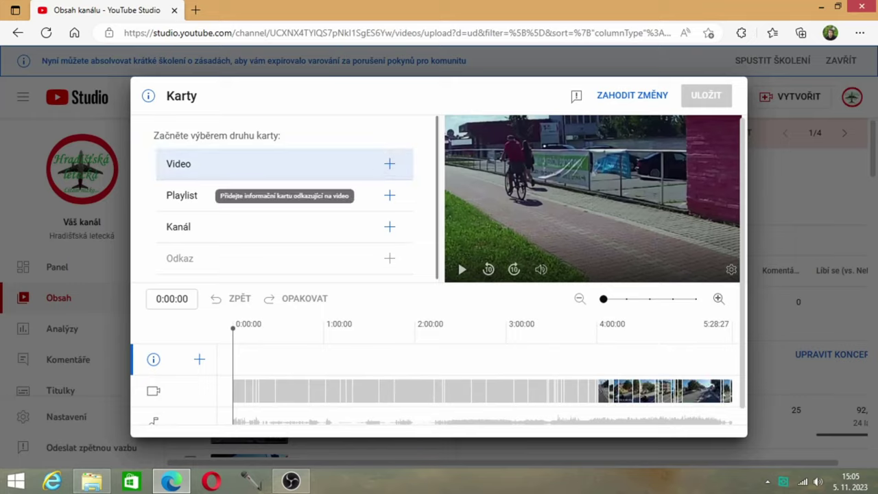
left_click(389, 164)
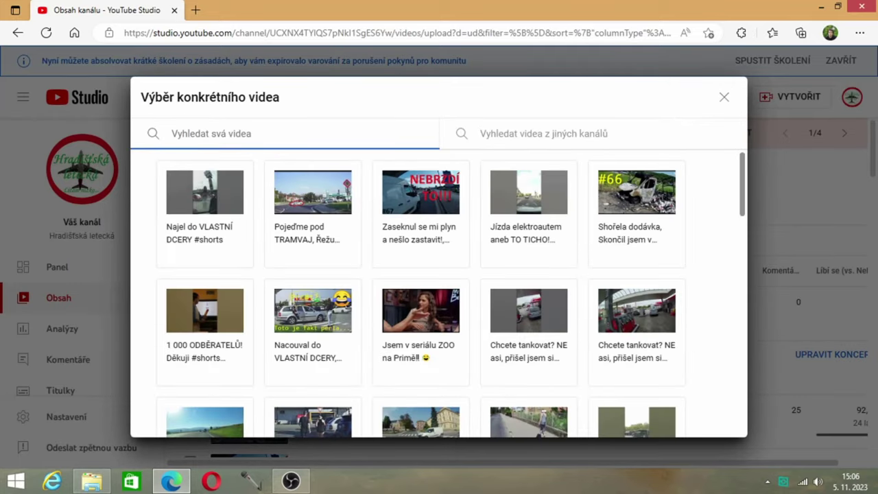
scroll(451, 295, "down", 3)
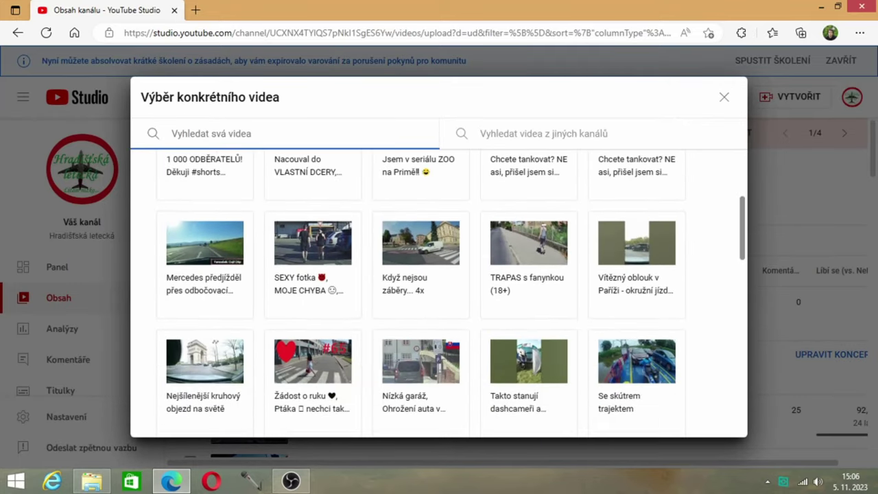
scroll(313, 205, "up", 2)
left_click(314, 196)
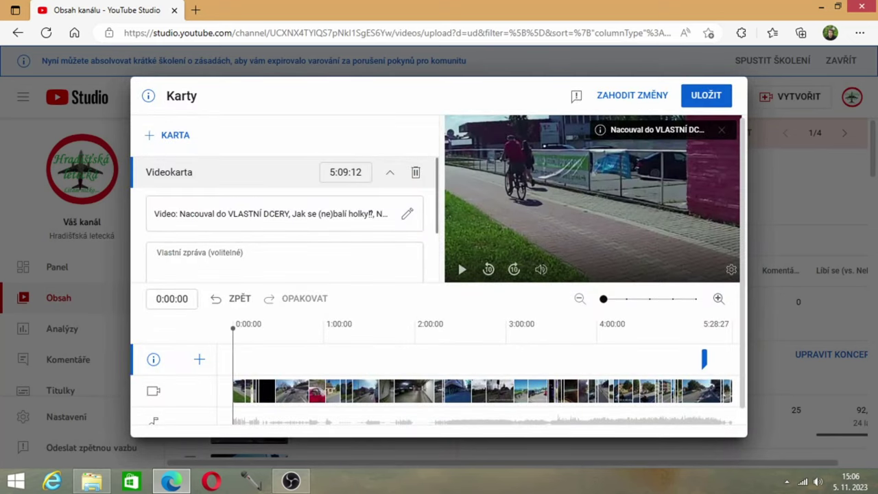
left_click(706, 95)
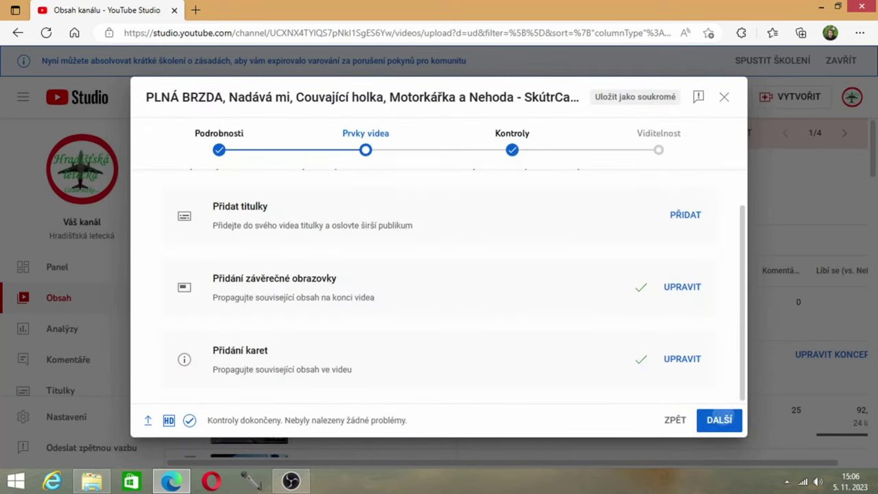
Continue past the copyright checks to the visibility settings and expand the scheduling options
left_click(719, 419)
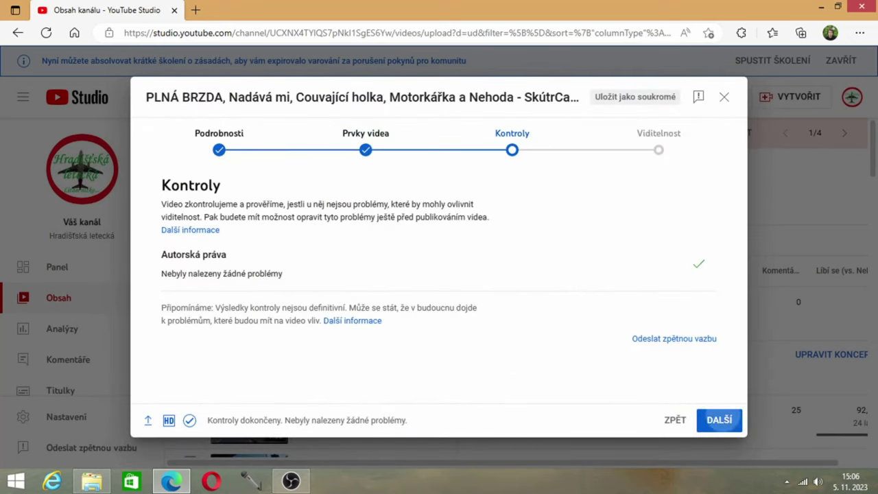
left_click(719, 419)
left_click_drag(742, 247, 742, 362)
left_click(479, 214)
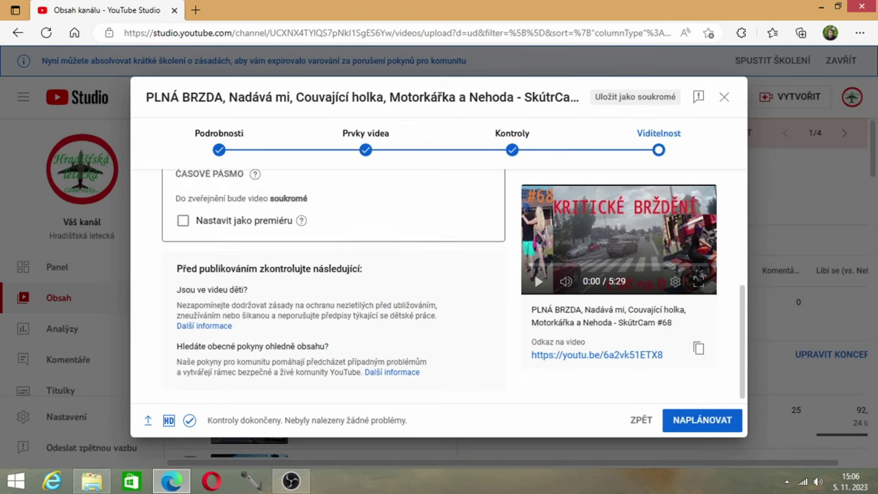
Schedule the video to go public on 10. 11. 2023 at 15:00 and close the confirmation
left_click(226, 215)
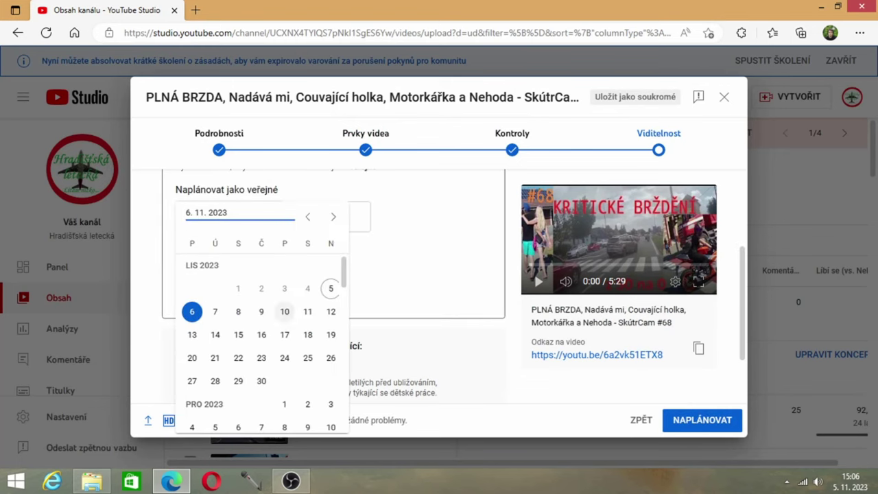
left_click(284, 311)
left_click(330, 216)
scroll(329, 322, "down", 15)
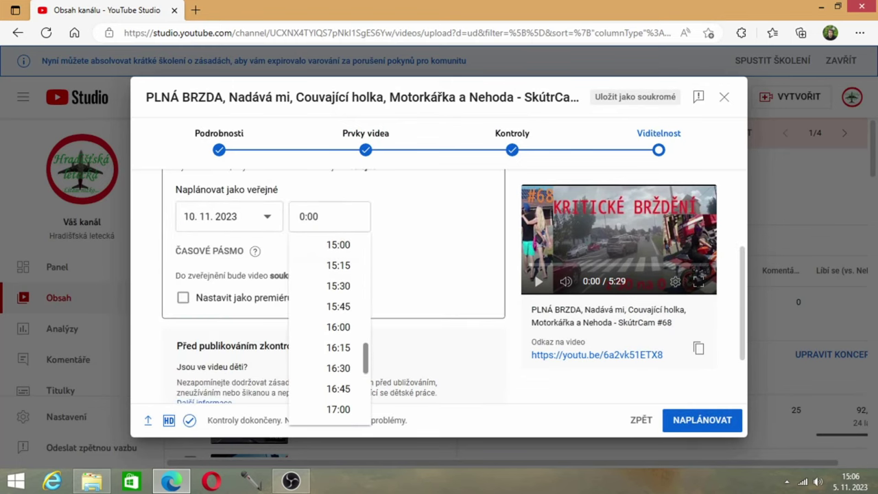
left_click(338, 245)
left_click(702, 420)
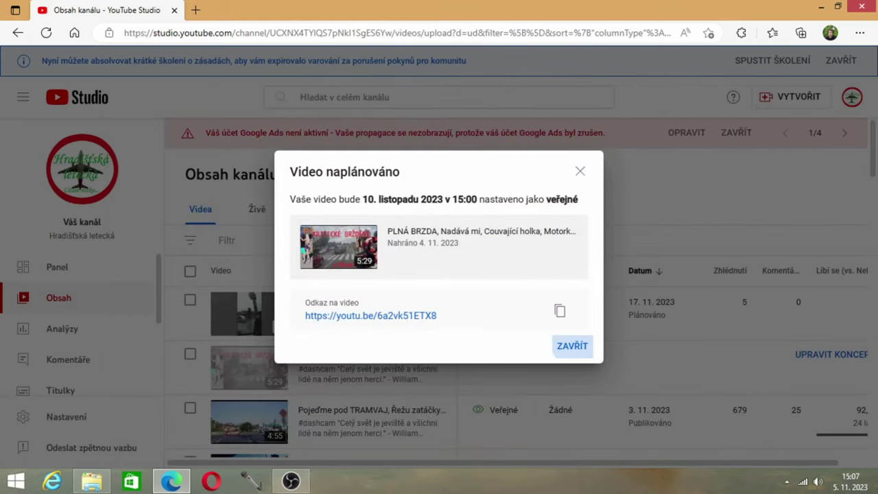
left_click(572, 345)
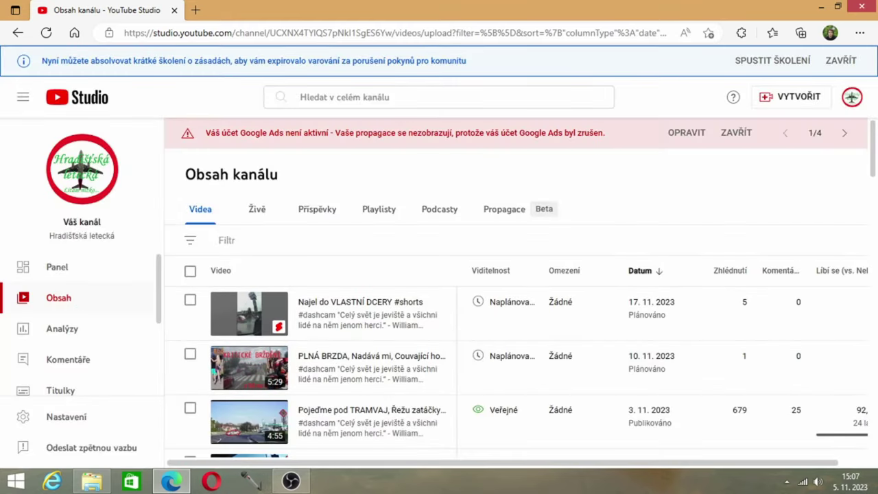